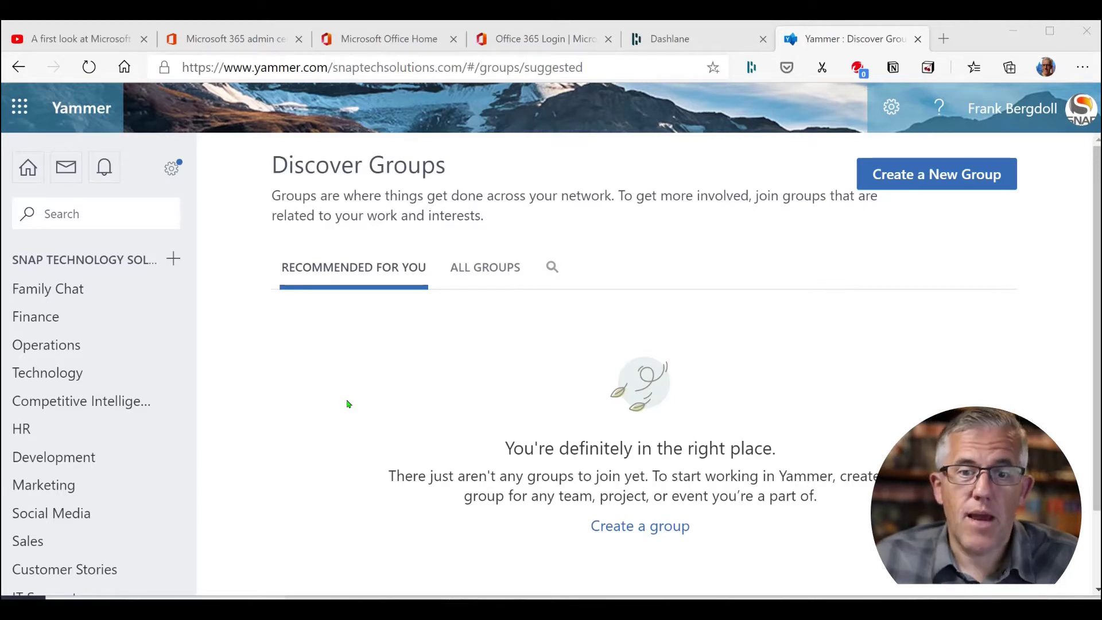
- Load yammer.com in the current browser tab
{"action": "left_click", "coordinate": [295, 72]}
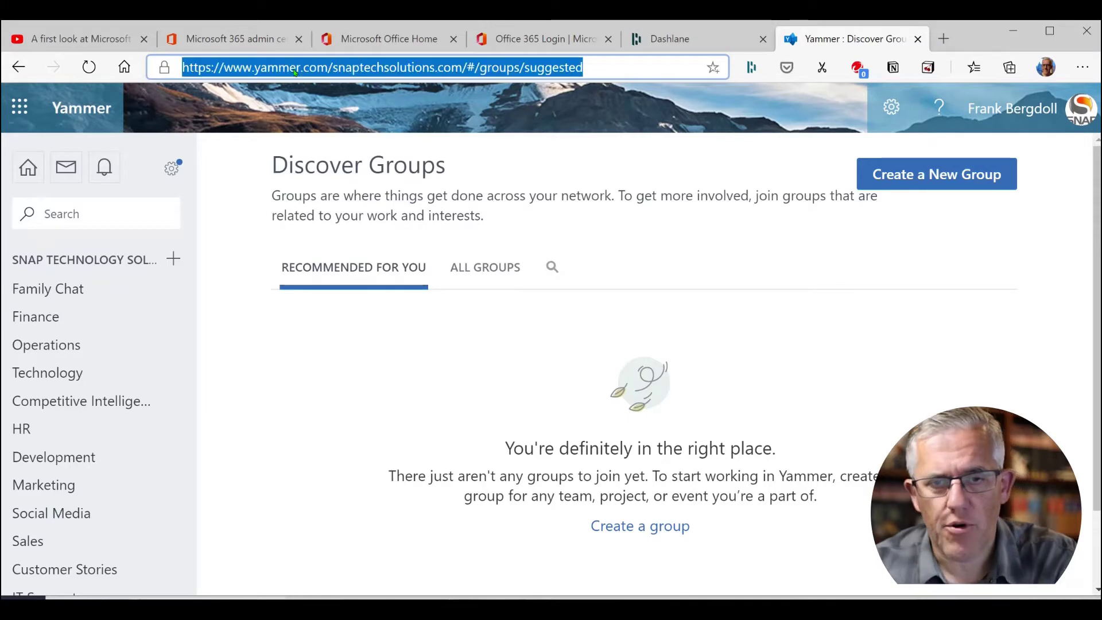
{"action": "type", "text": "yammer.com"}
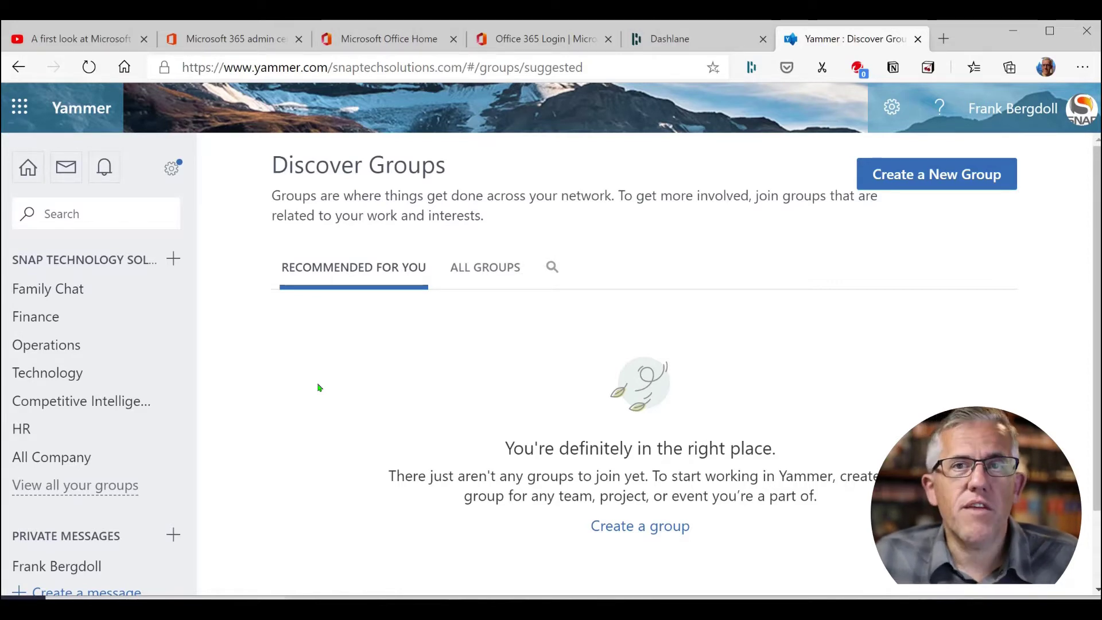
- Create an external group named "Yammer for Teams Demo", keeping access for approved members from other networks and anyone in this network
{"action": "left_click", "coordinate": [925, 182]}
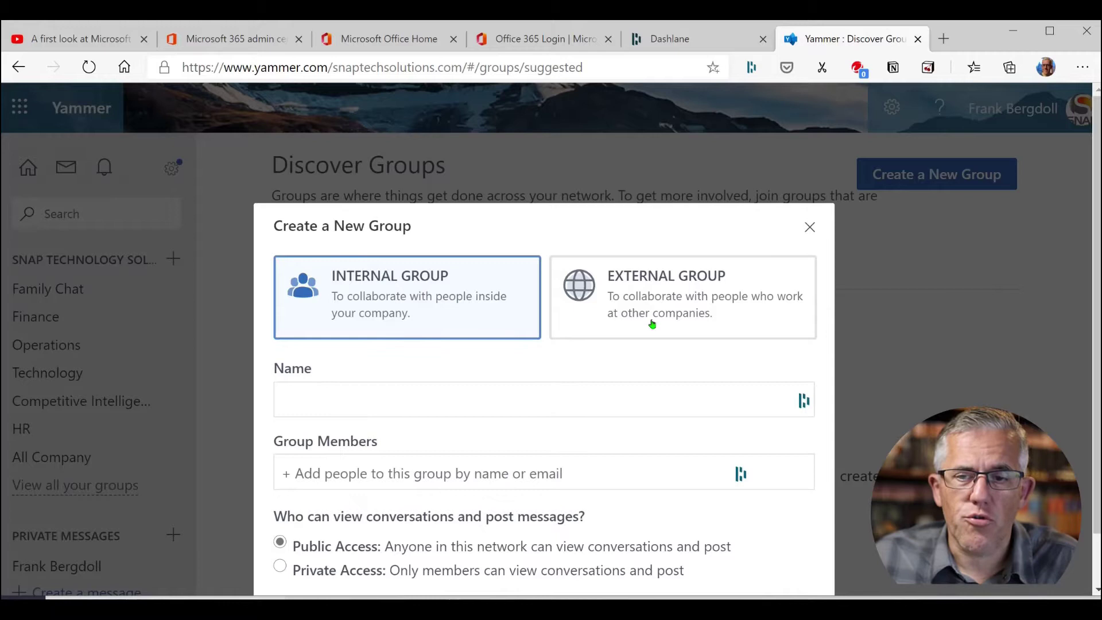
{"action": "left_click", "coordinate": [667, 298]}
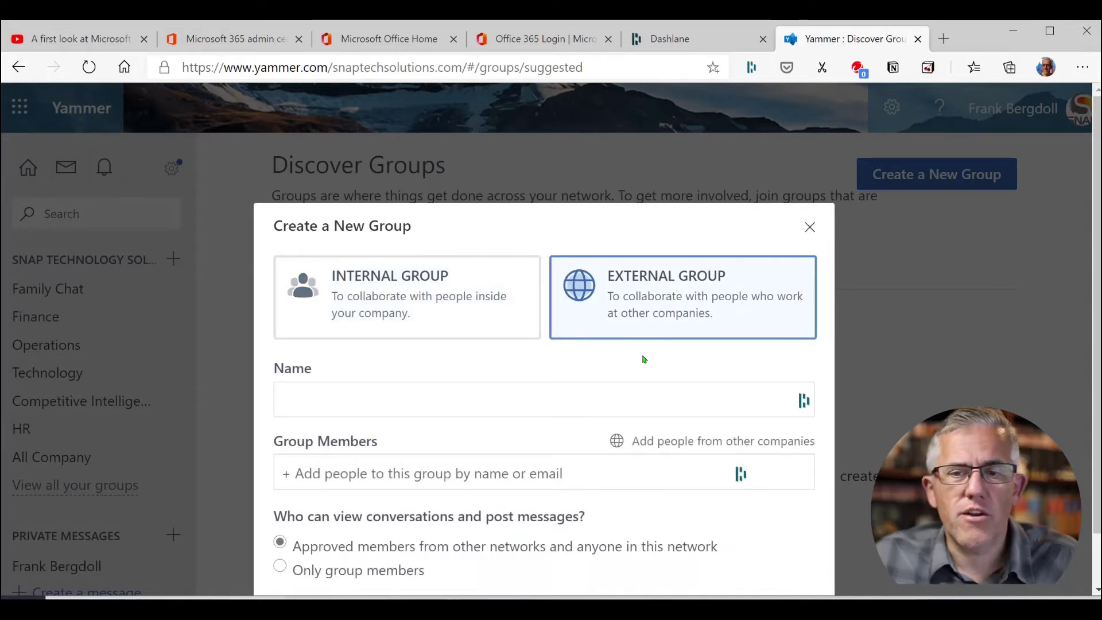
{"action": "left_click", "coordinate": [499, 404]}
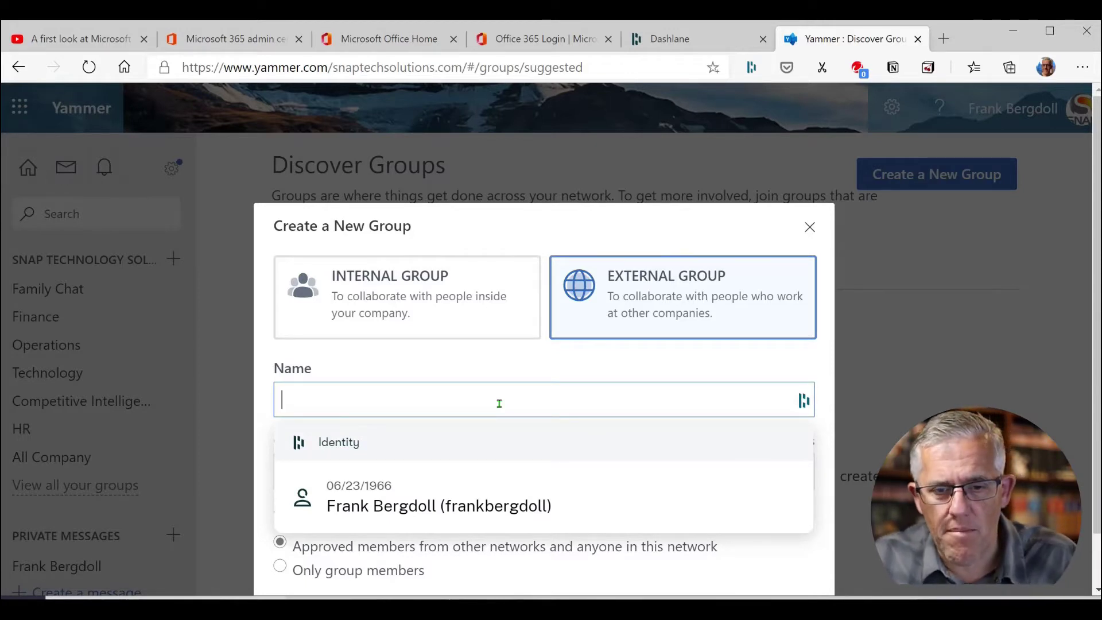
{"action": "type", "text": "Yammer for "}
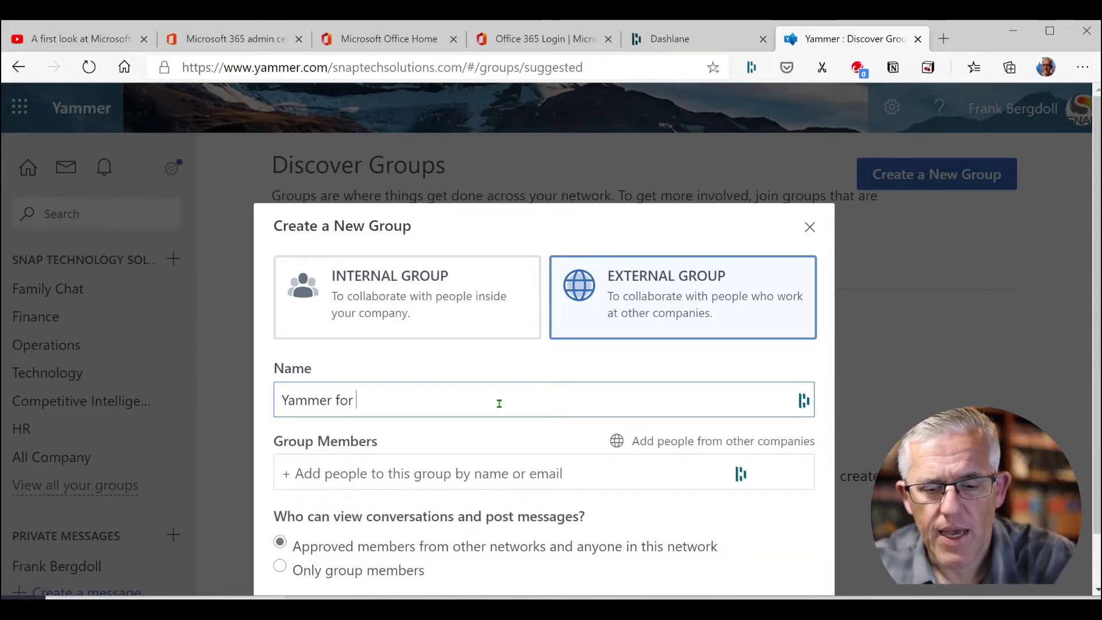
{"action": "type", "text": "Teams Demo"}
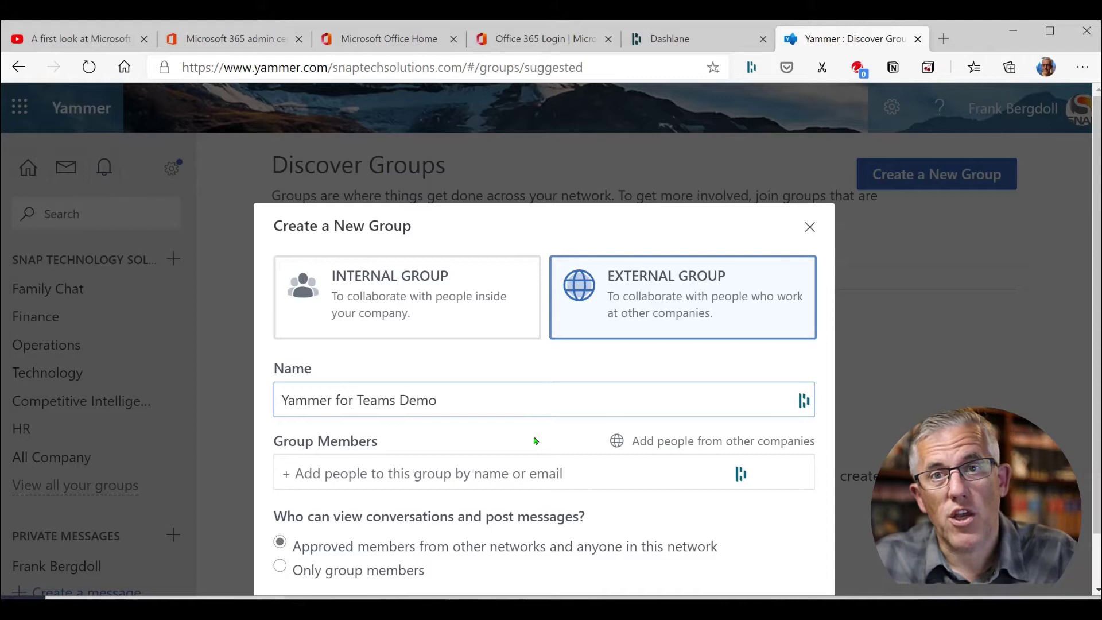
{"action": "scroll", "coordinate": [524, 446], "scroll_direction": "down", "scroll_amount": 1}
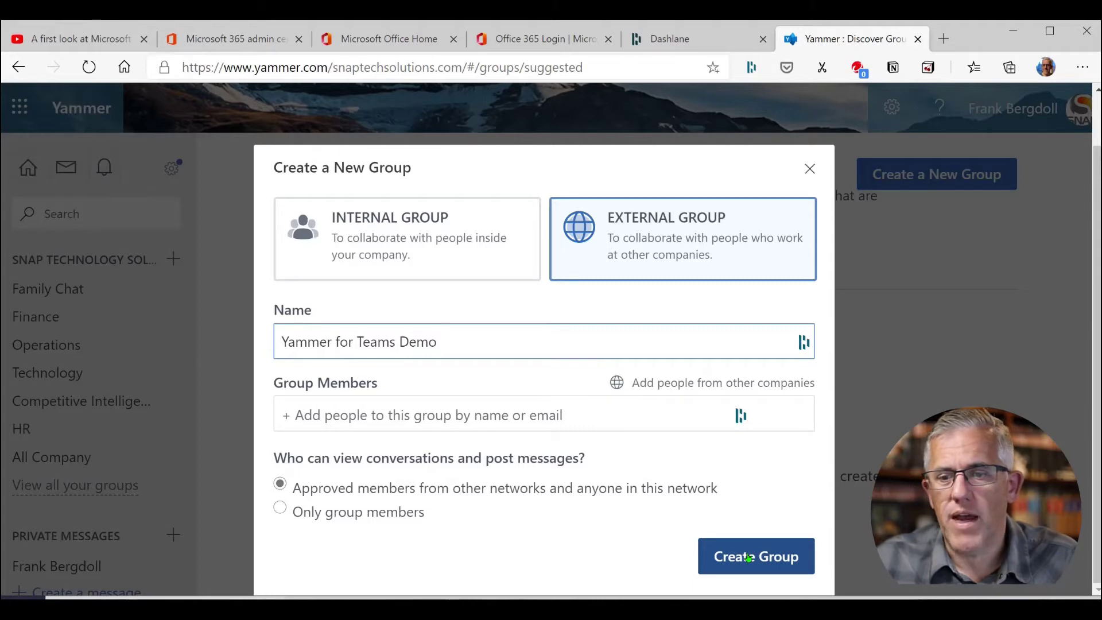
{"action": "left_click", "coordinate": [748, 558]}
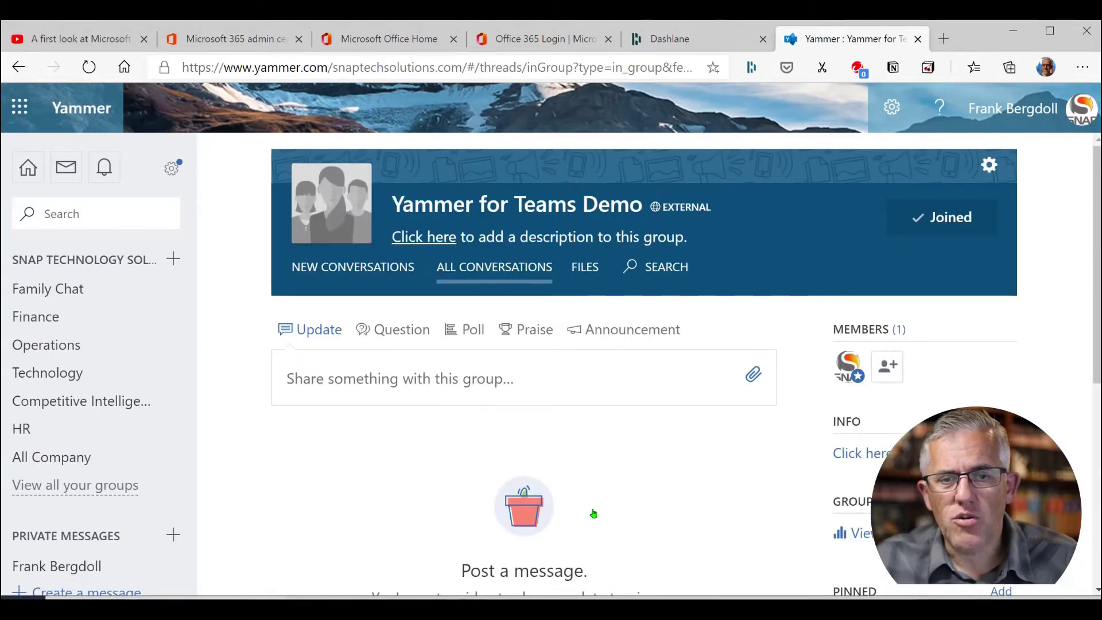
- Write the update "Welcome to the team" in the Yammer for Teams Demo group
{"action": "scroll", "coordinate": [596, 505], "scroll_direction": "down", "scroll_amount": 1}
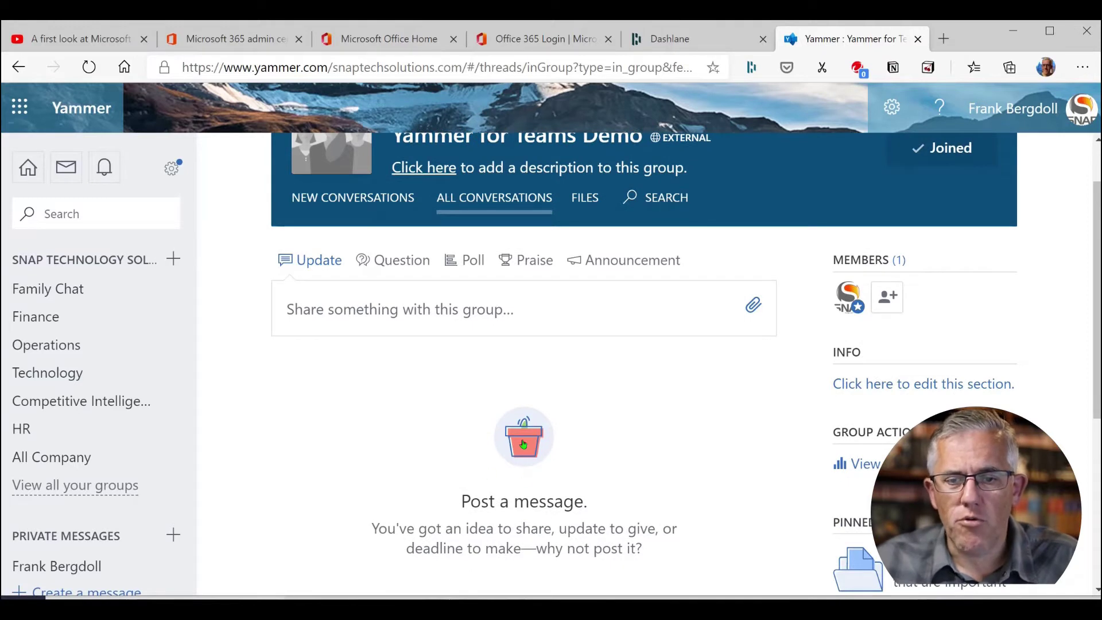
{"action": "scroll", "coordinate": [425, 409], "scroll_direction": "up", "scroll_amount": 1}
{"action": "left_click", "coordinate": [453, 381]}
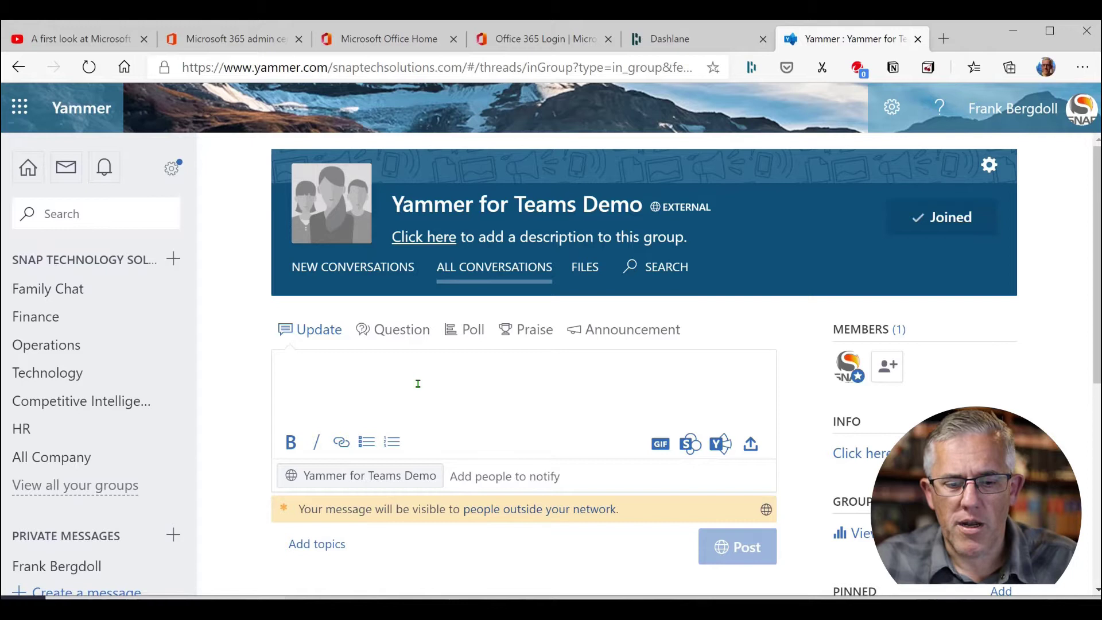
{"action": "type", "text": "wEX"}
{"action": "key", "text": "BackSpace"}
{"action": "key", "text": "BackSpace"}
{"action": "key", "text": "BackSpace"}
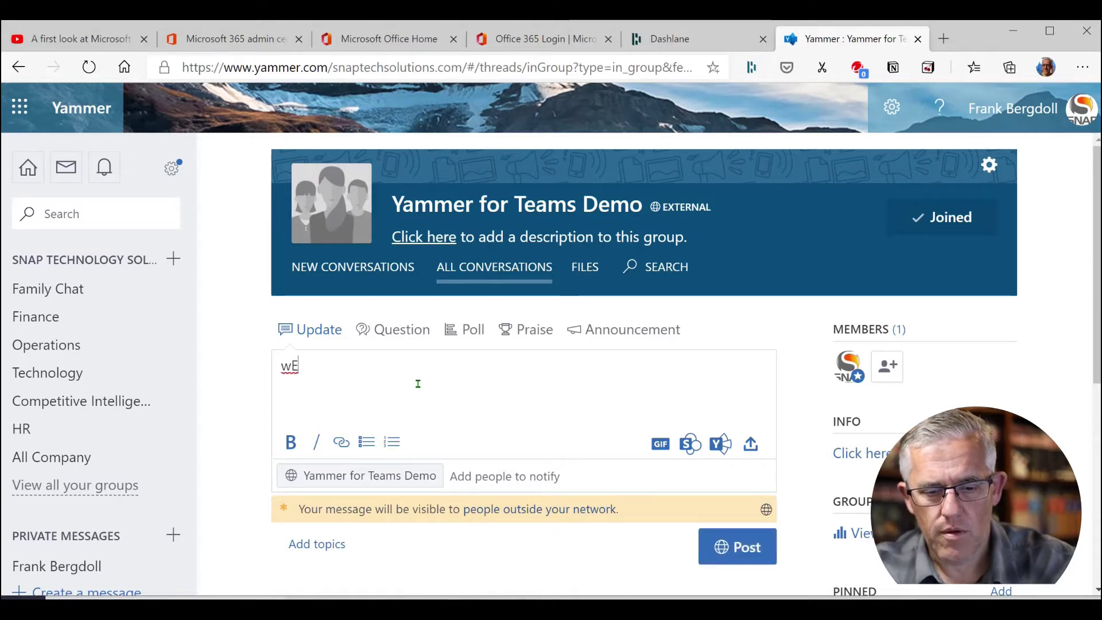
{"action": "type", "text": "Wecl"}
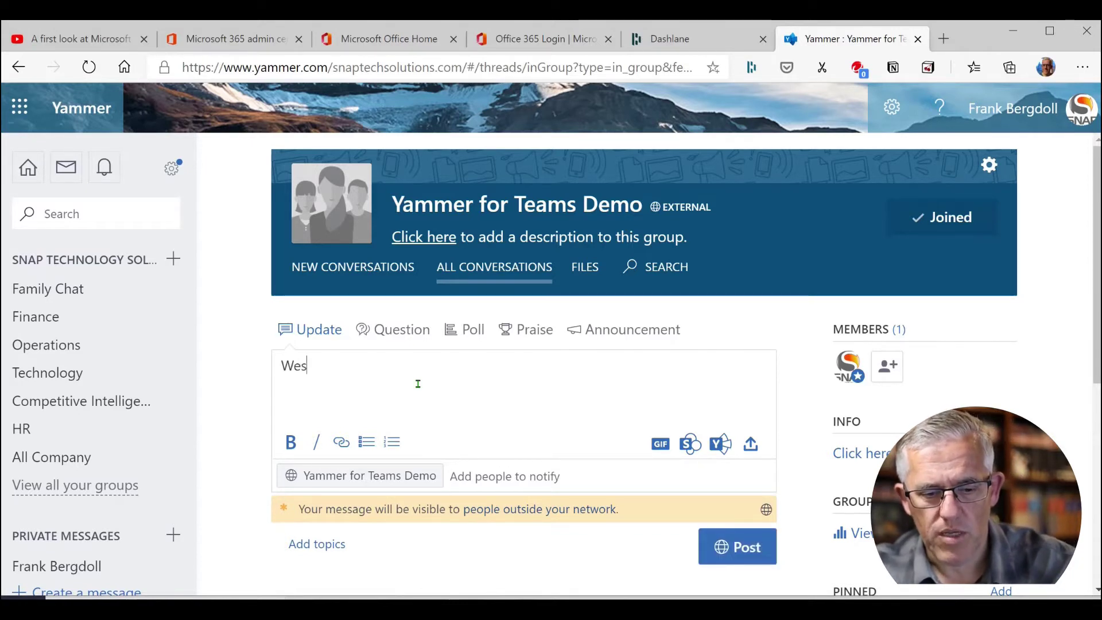
{"action": "key", "text": "BackSpace"}
{"action": "key", "text": "BackSpace"}
{"action": "type", "text": "l"}
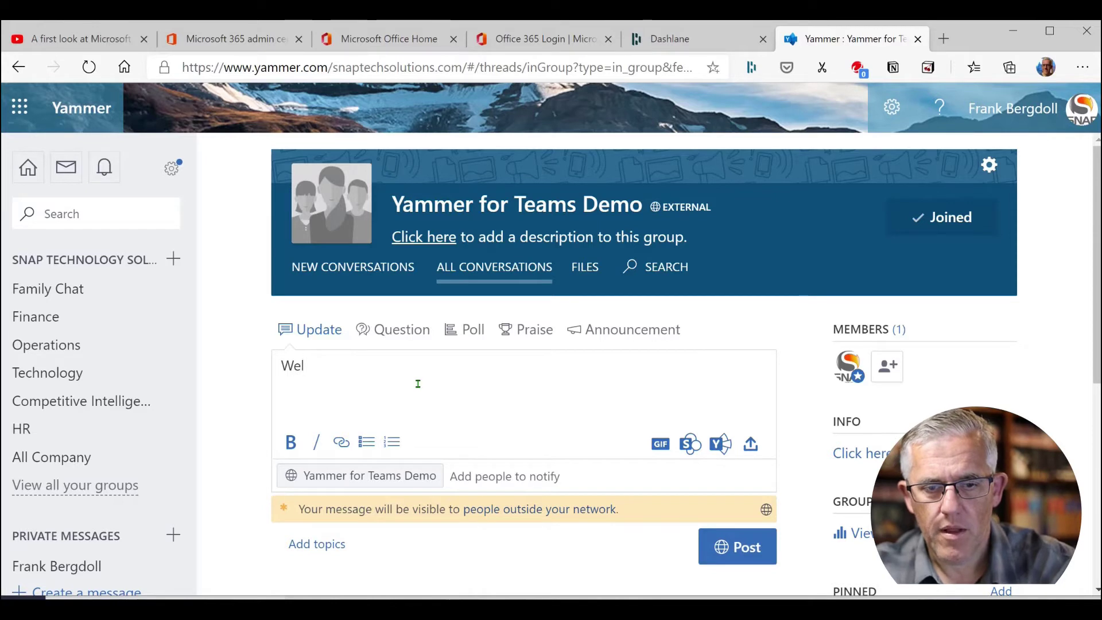
{"action": "type", "text": "come to "}
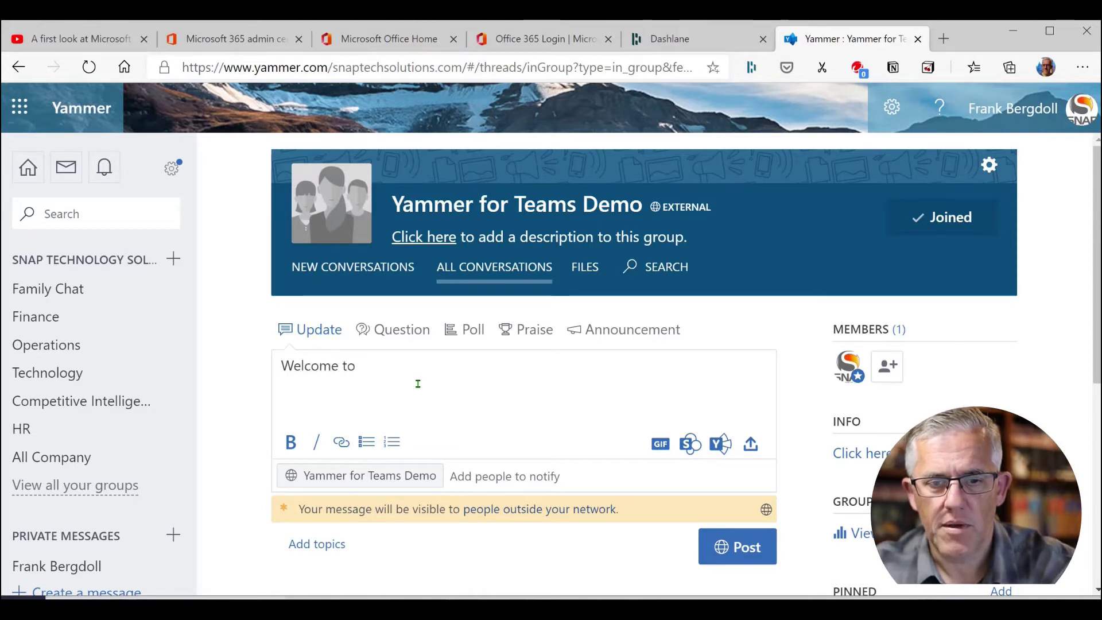
{"action": "type", "text": "the team"}
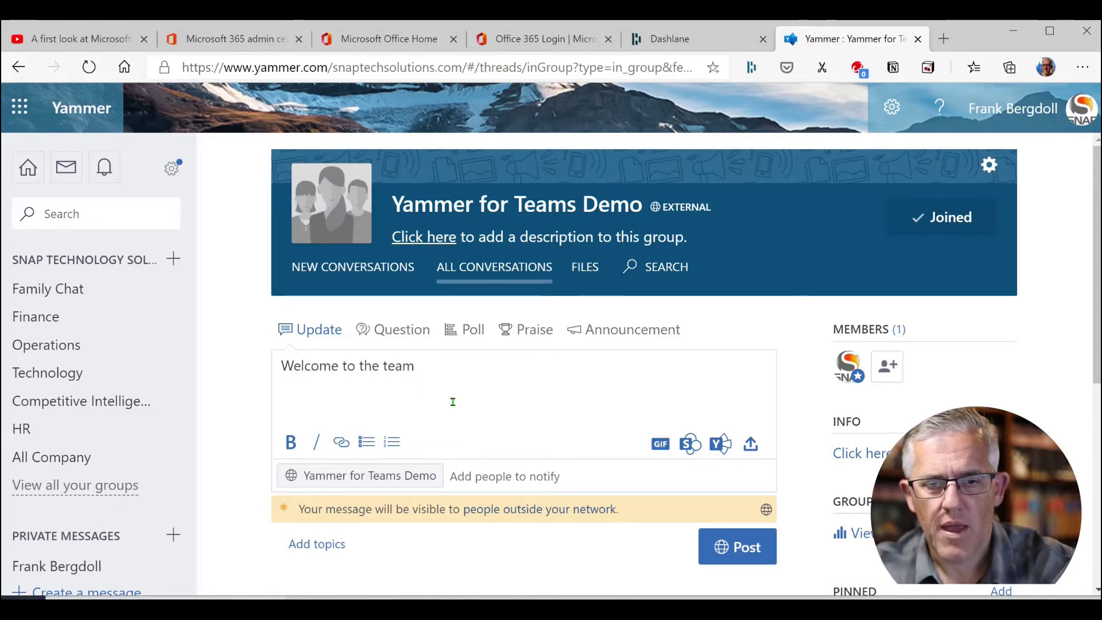
- Attach the black cat GIF from Tenor to the update, publish it to the group and check the published post
{"action": "left_click", "coordinate": [660, 444]}
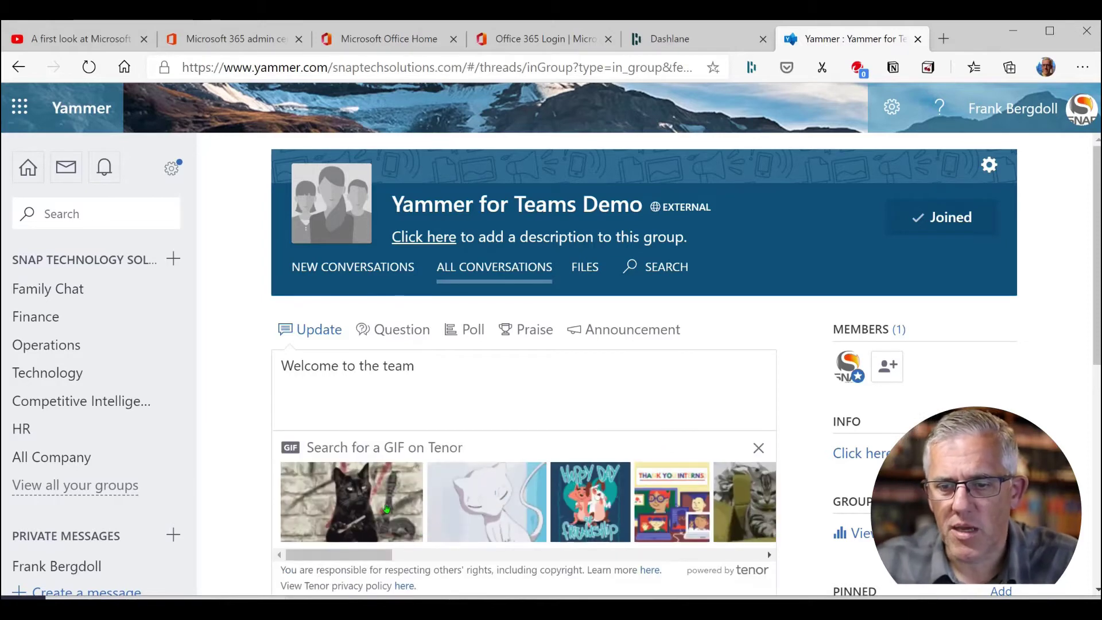
{"action": "left_click", "coordinate": [387, 509]}
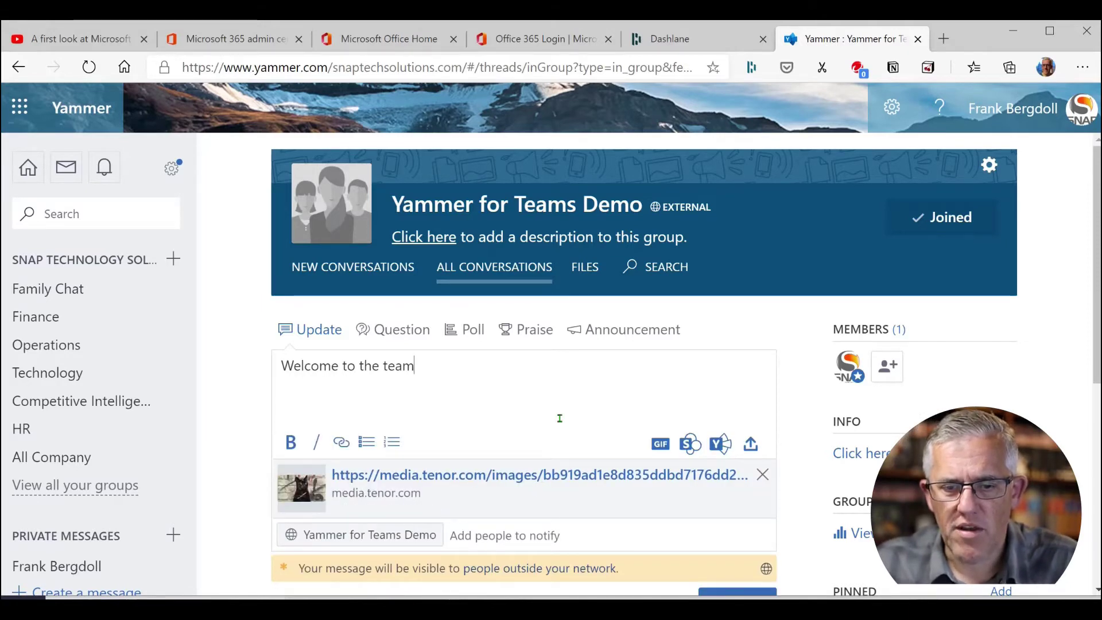
{"action": "scroll", "coordinate": [560, 418], "scroll_direction": "down", "scroll_amount": 3}
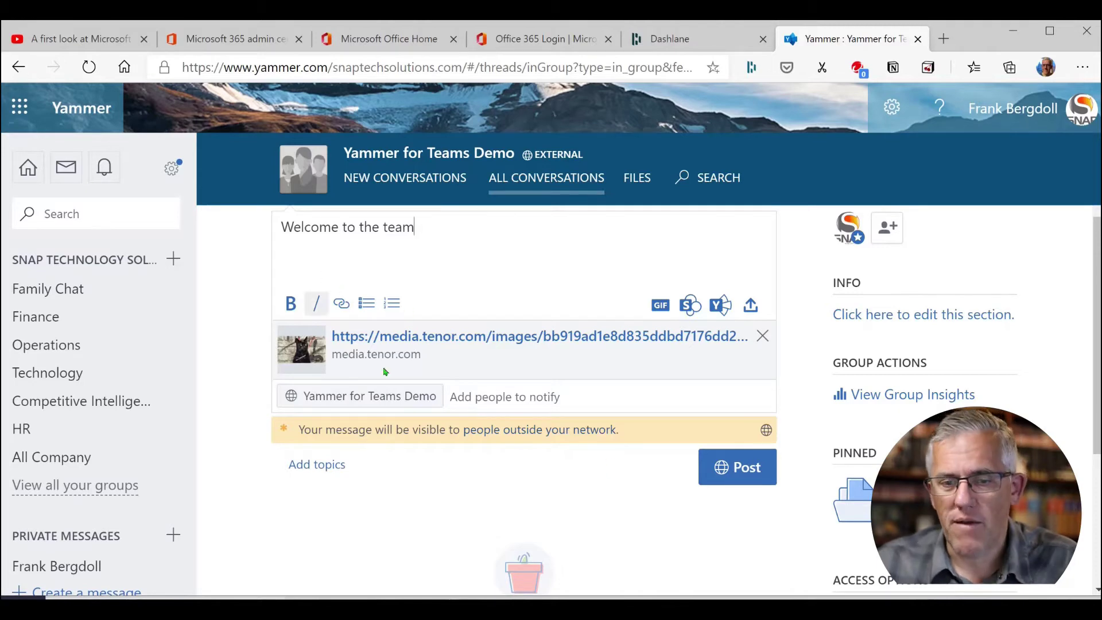
{"action": "left_click", "coordinate": [737, 468]}
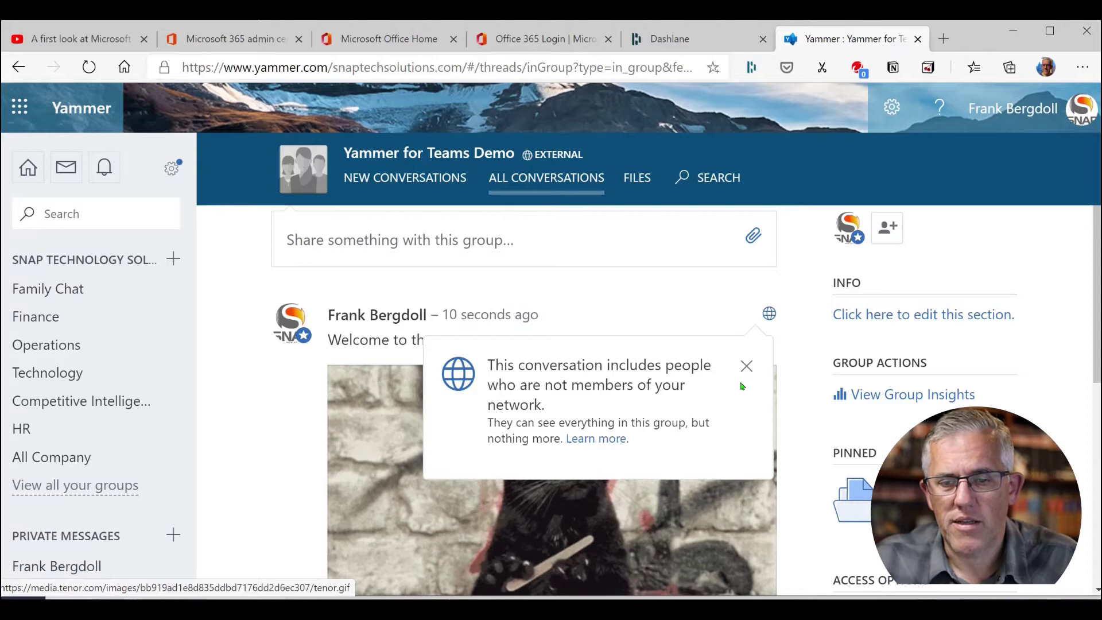
{"action": "scroll", "coordinate": [605, 528], "scroll_direction": "down", "scroll_amount": 3}
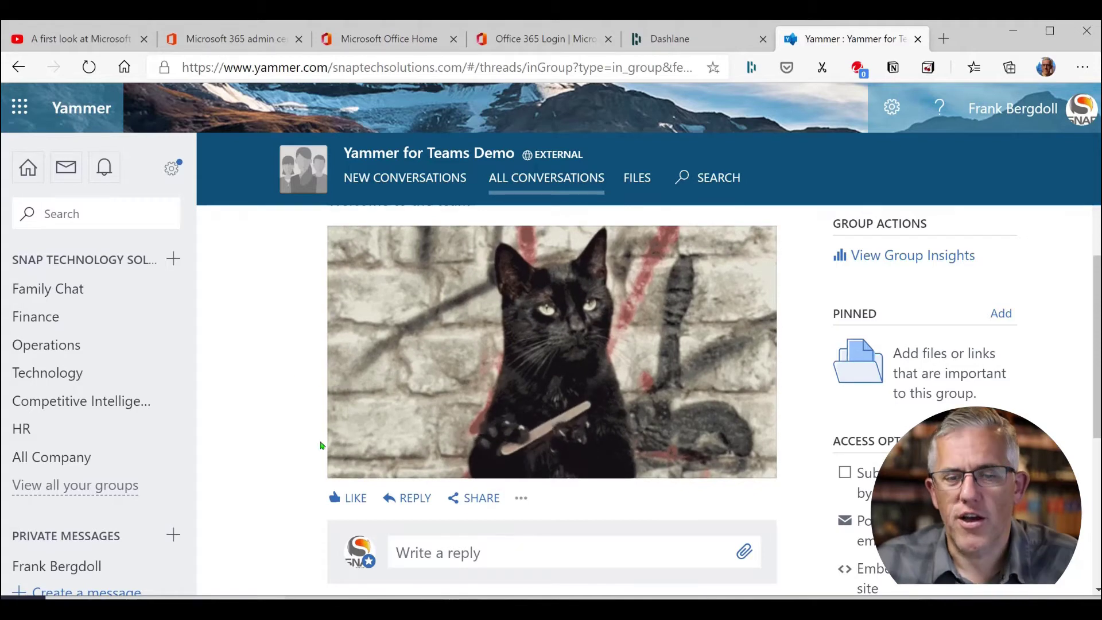
{"action": "scroll", "coordinate": [345, 413], "scroll_direction": "up", "scroll_amount": 5}
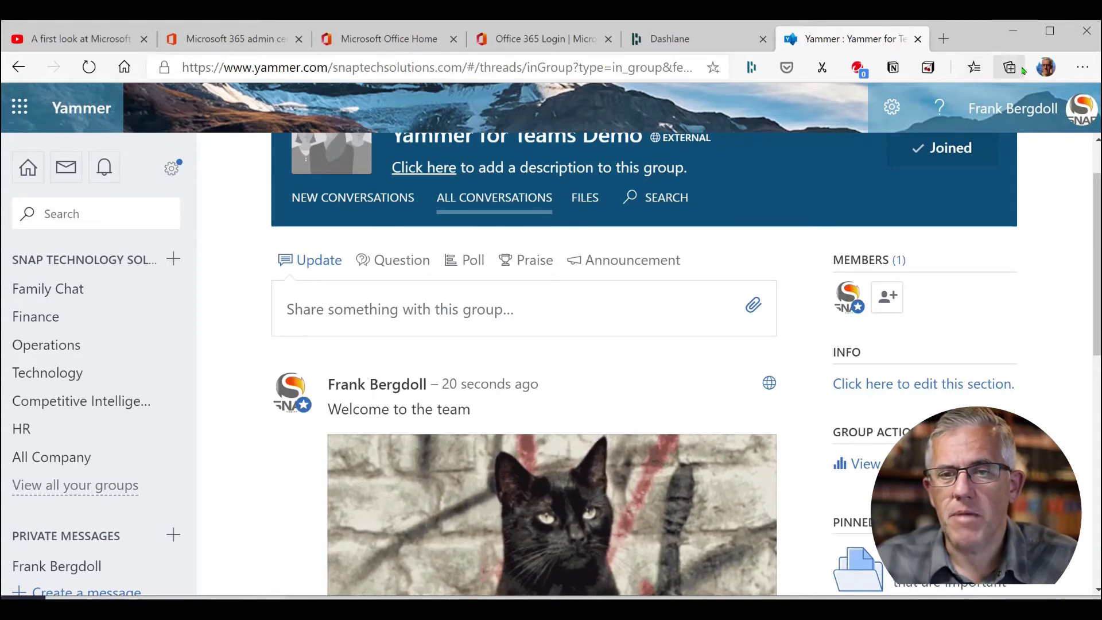
- Switch from the browser to Microsoft Teams and expand the DataFans team to show its channels
{"action": "left_click", "coordinate": [1014, 30]}
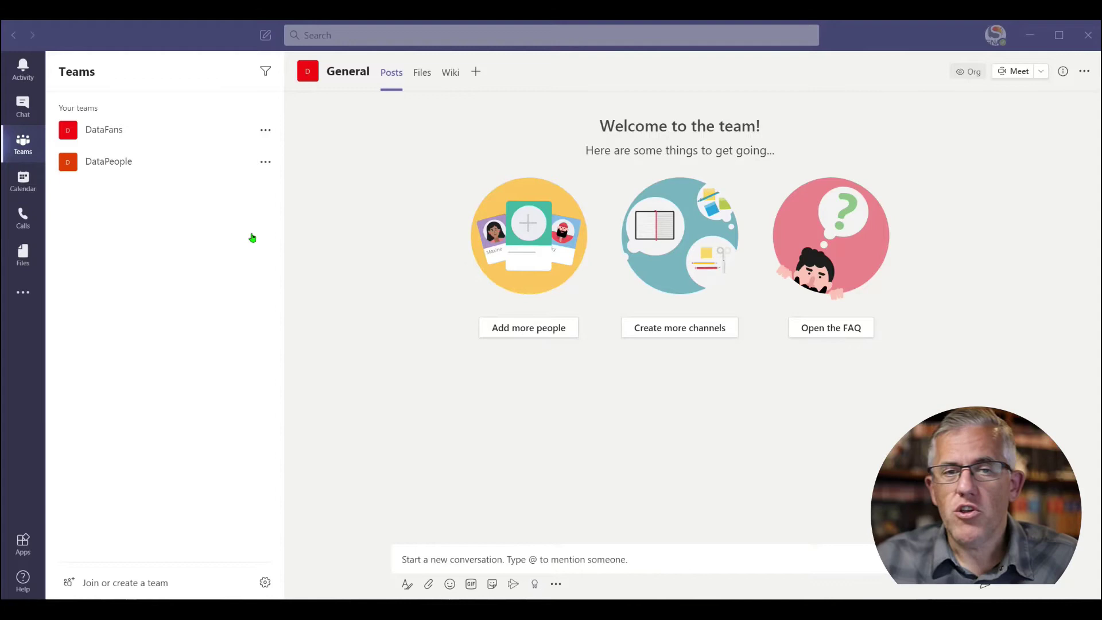
{"action": "left_click", "coordinate": [107, 134]}
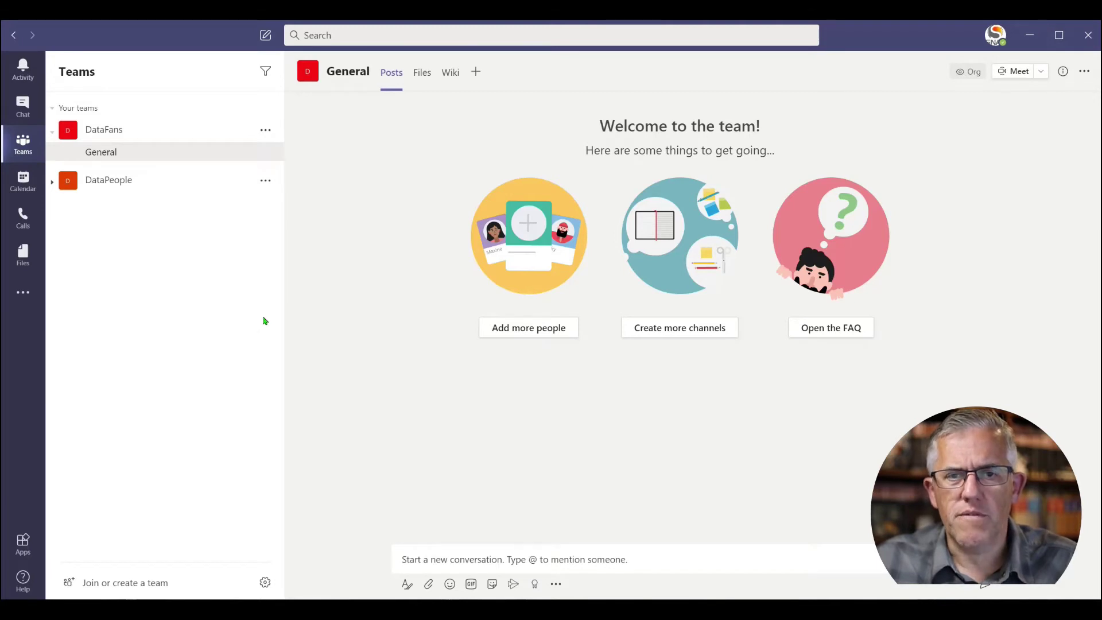
- Search the Teams app store for "yammer" and add the Communities app by Microsoft
{"action": "left_click", "coordinate": [23, 540]}
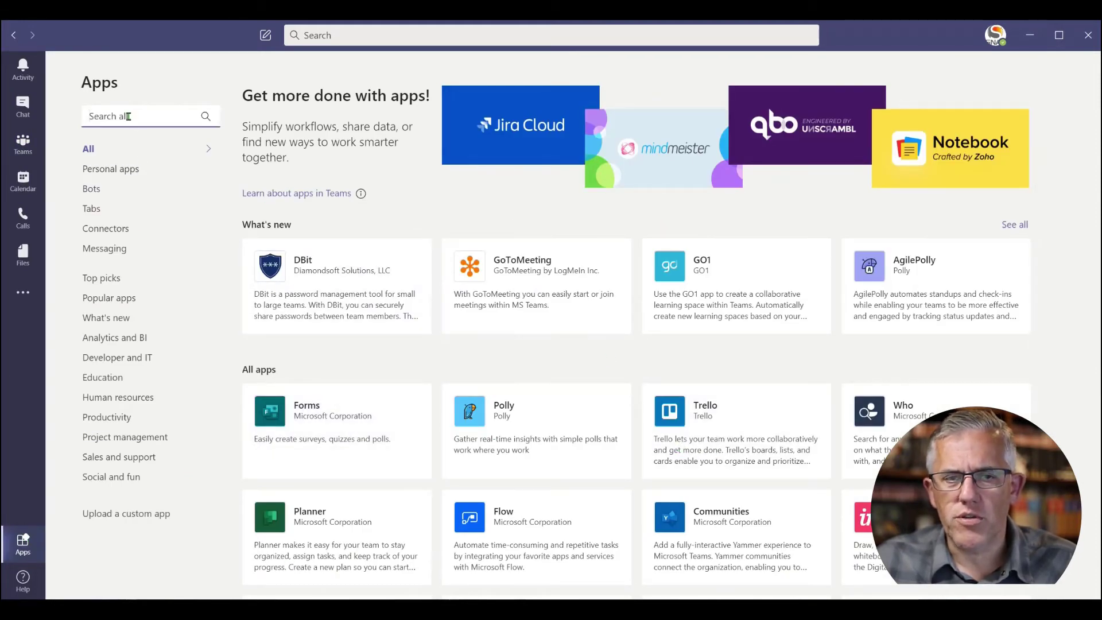
{"action": "type", "text": "yammer"}
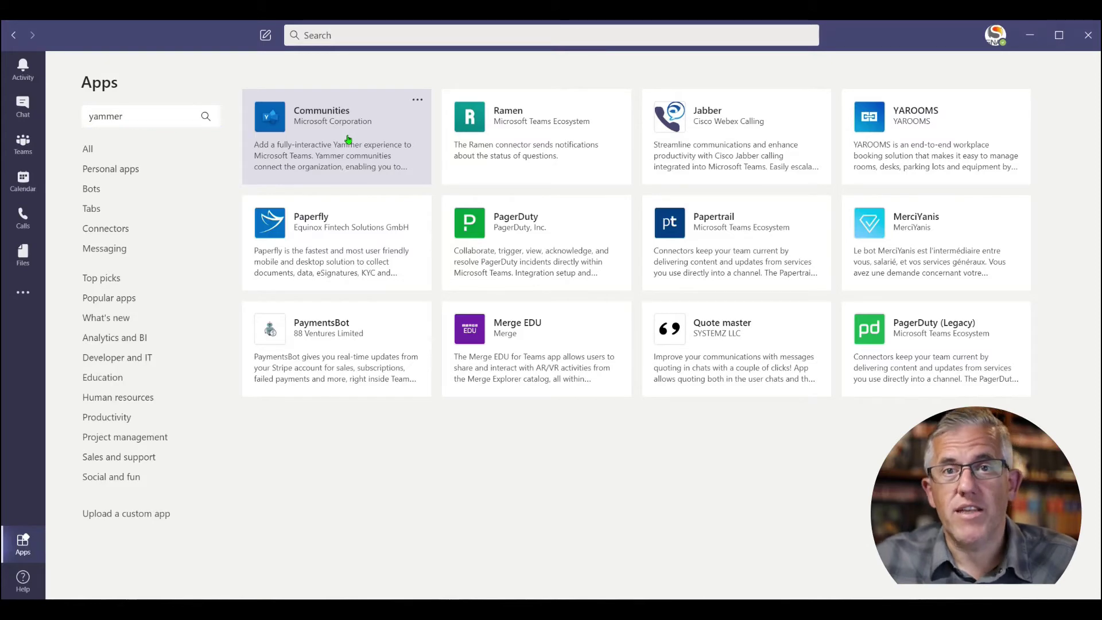
{"action": "left_click", "coordinate": [347, 140]}
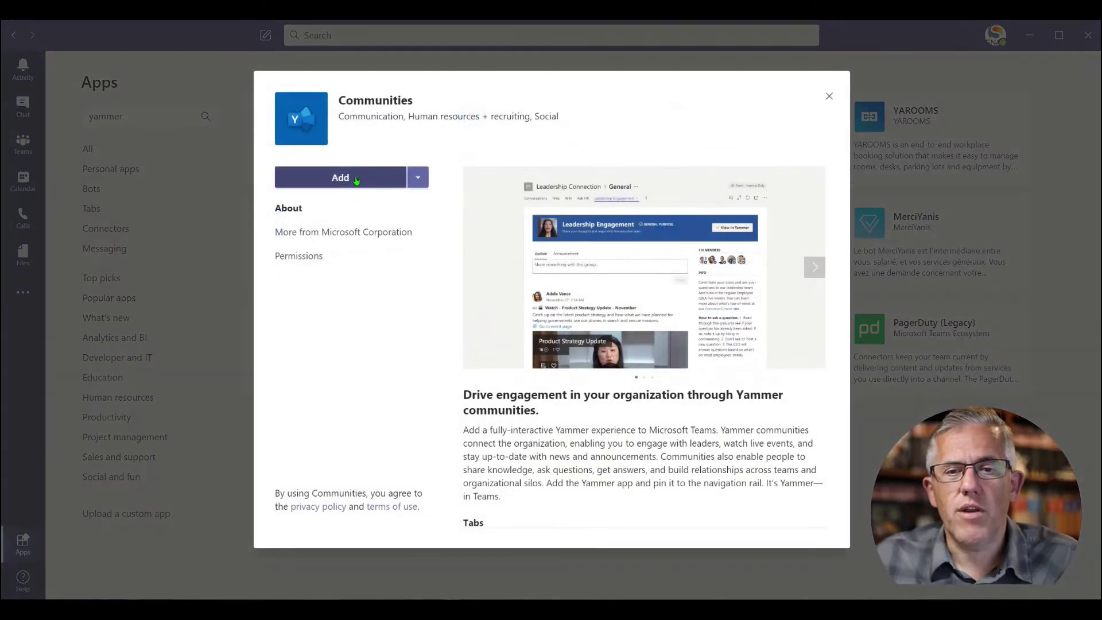
{"action": "left_click", "coordinate": [356, 179]}
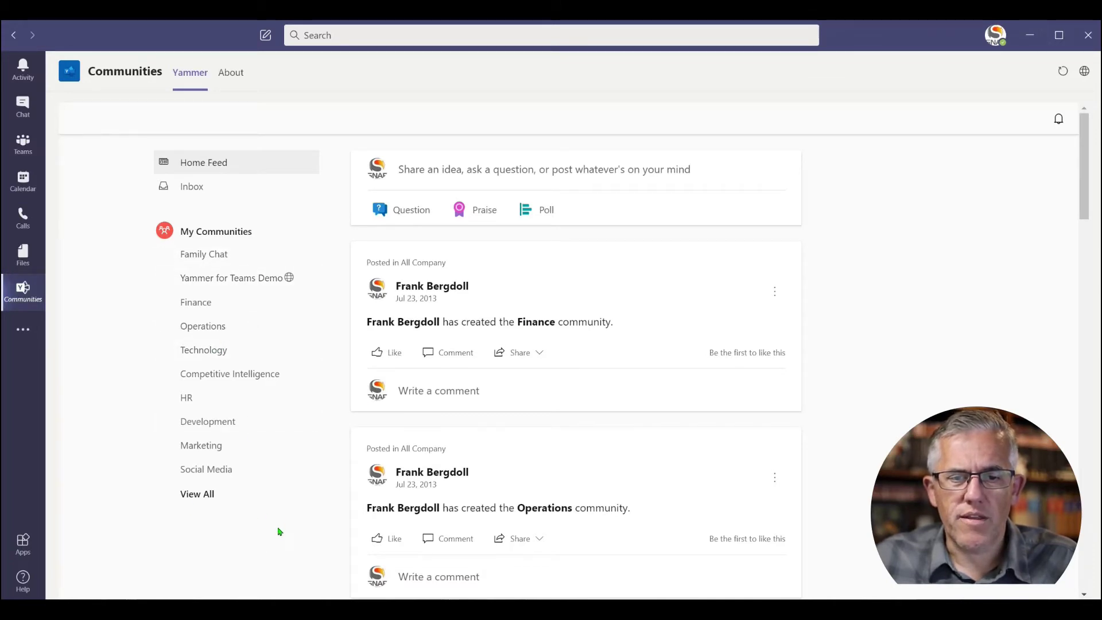
- Open the Yammer for Teams Demo community and look through its page and the welcome post
{"action": "left_click", "coordinate": [231, 280]}
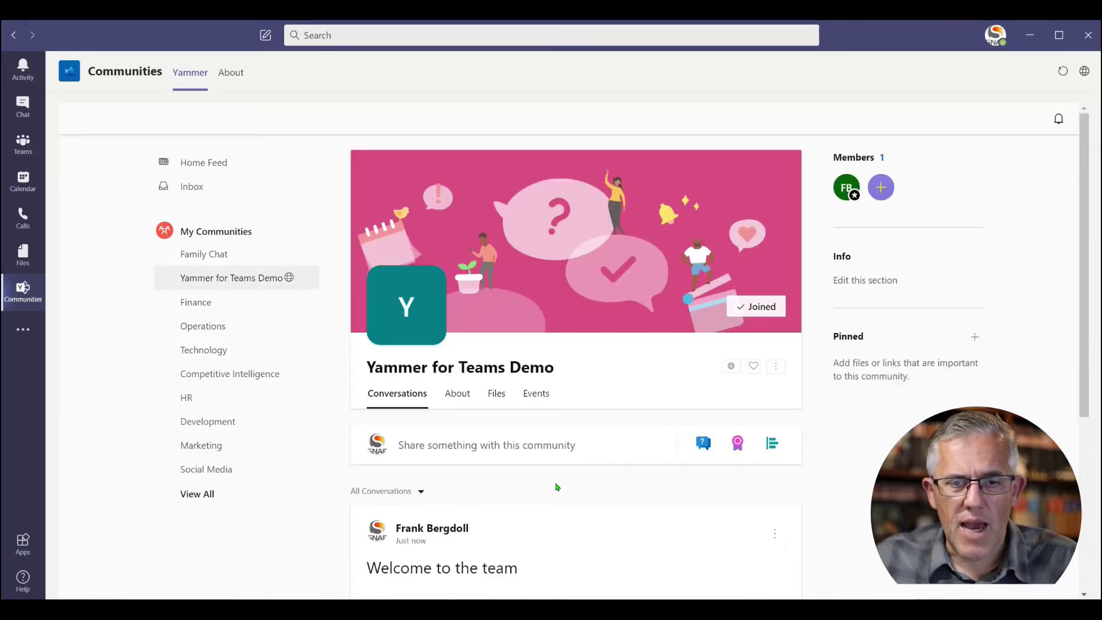
{"action": "scroll", "coordinate": [627, 443], "scroll_direction": "down", "scroll_amount": 3}
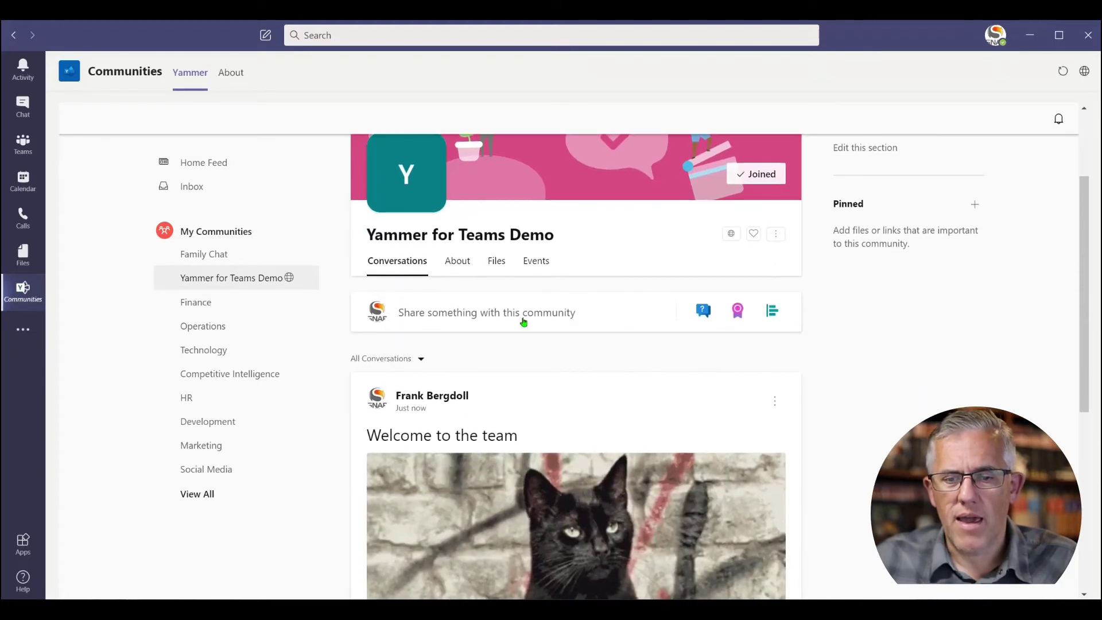
{"action": "scroll", "coordinate": [546, 325], "scroll_direction": "up", "scroll_amount": 3}
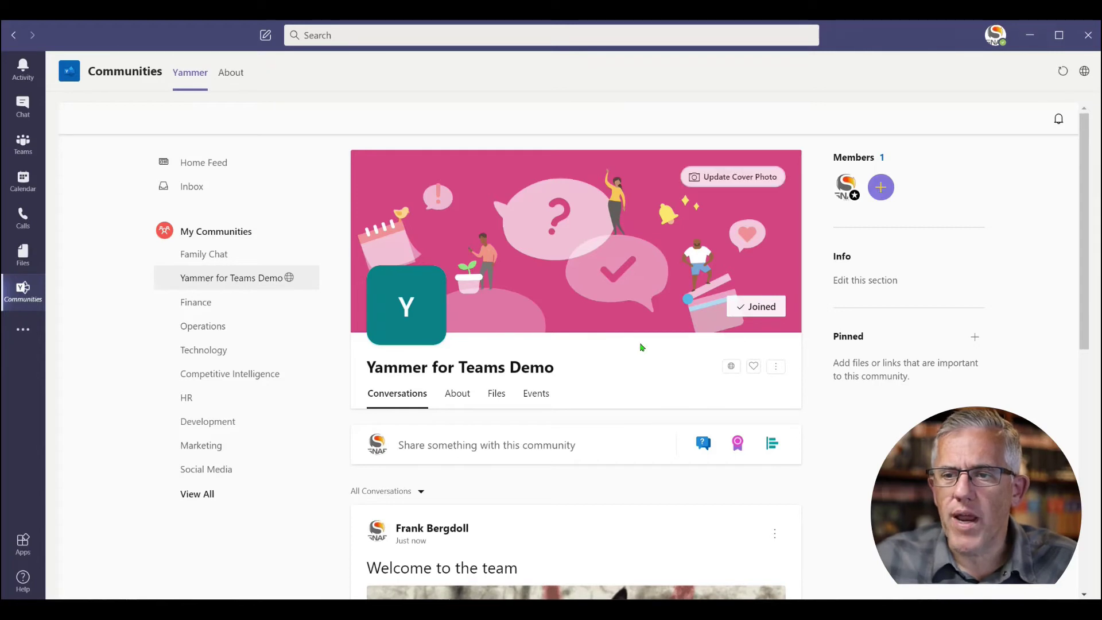
{"action": "scroll", "coordinate": [609, 408], "scroll_direction": "down", "scroll_amount": 7}
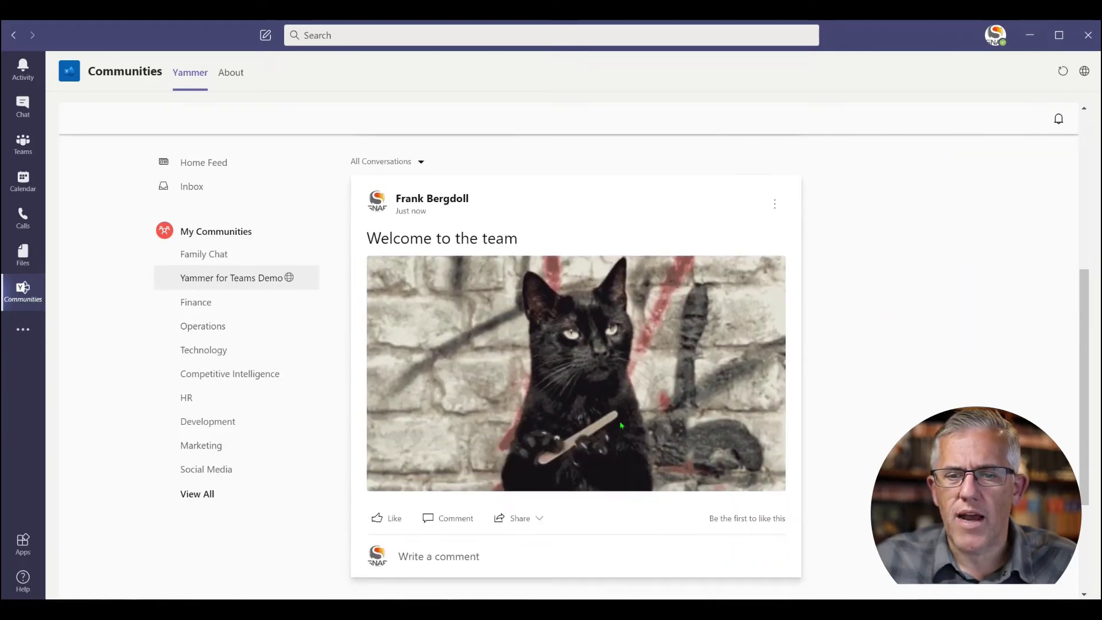
{"action": "scroll", "coordinate": [626, 437], "scroll_direction": "down", "scroll_amount": 1}
{"action": "scroll", "coordinate": [628, 443], "scroll_direction": "up", "scroll_amount": 8}
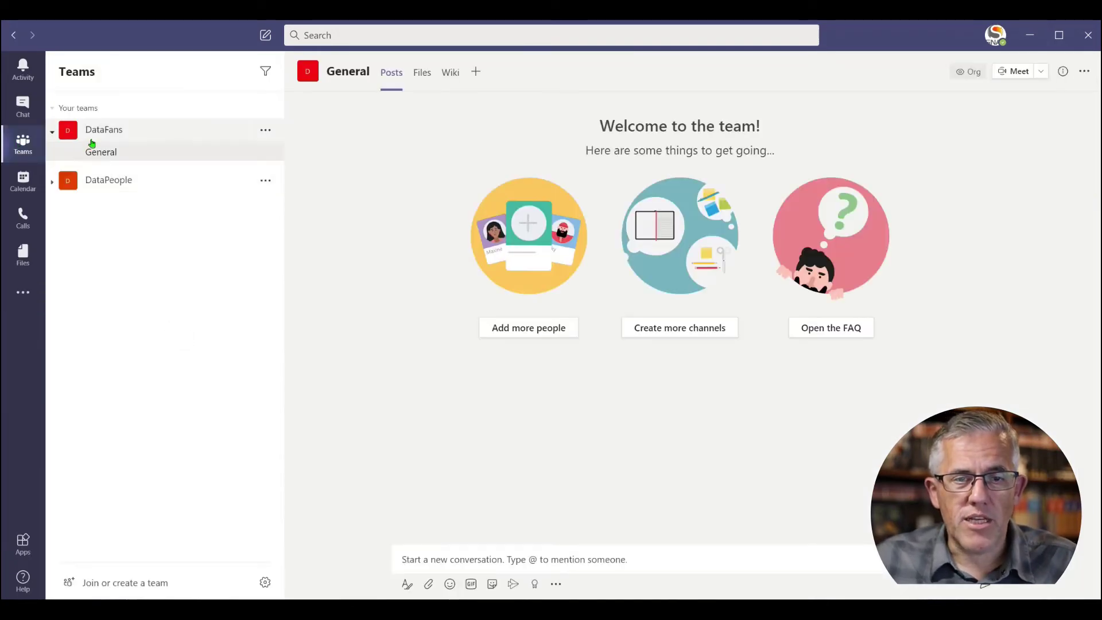
- Start adding a tab to the General channel of the DataFans team and dismiss the dialog
{"action": "left_click", "coordinate": [479, 75]}
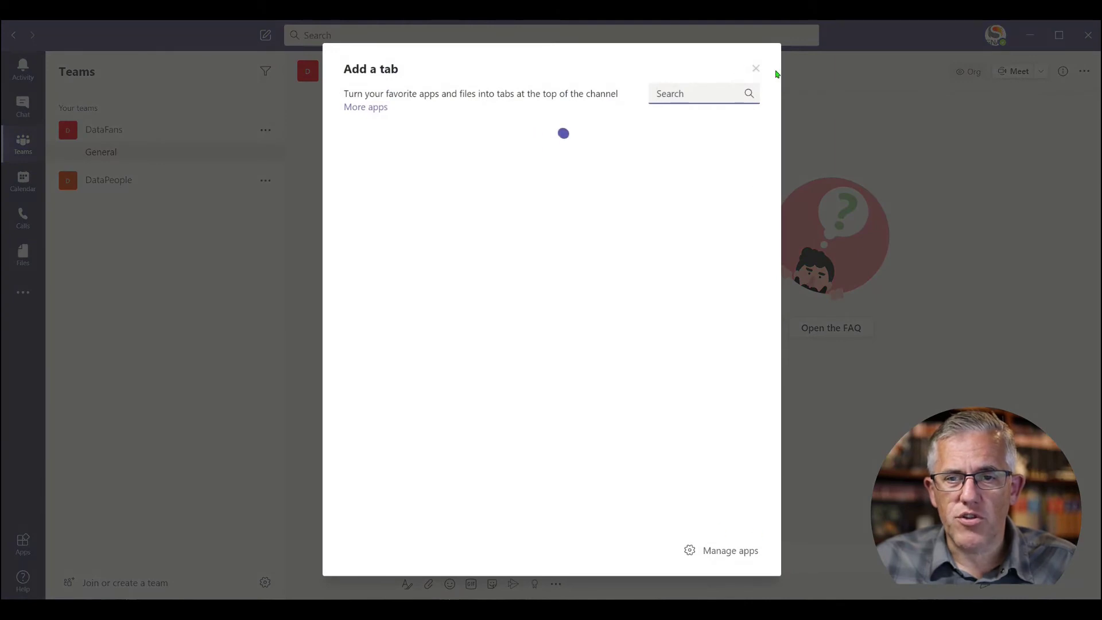
{"action": "key", "text": "Escape"}
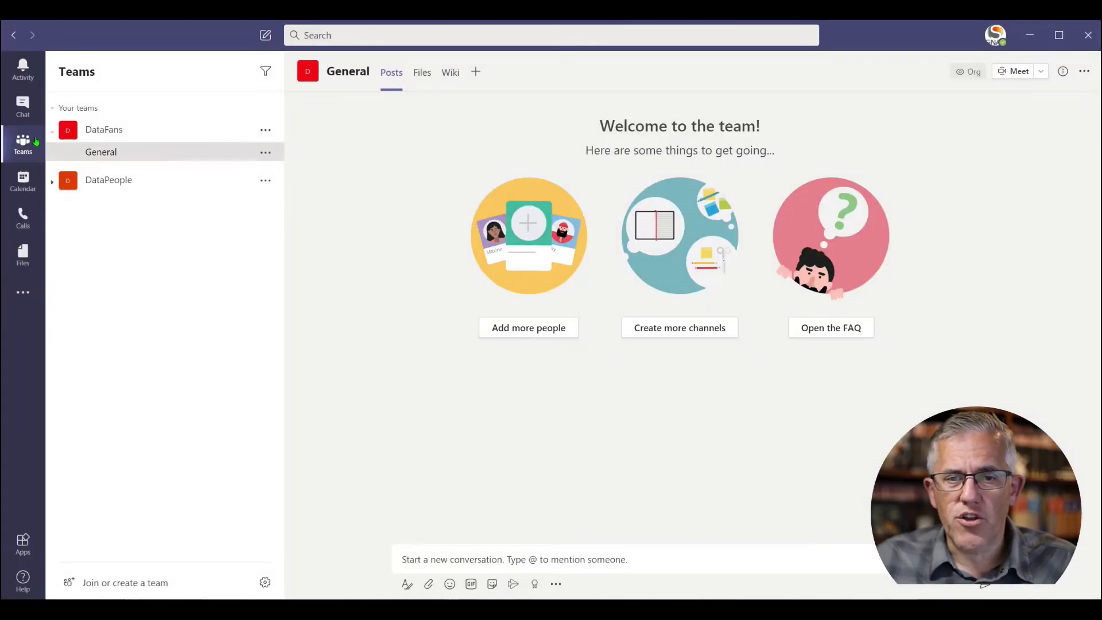
- From the General channel's messaging extensions, search for more apps with "yamm" and open the Communities app's details
{"action": "left_click", "coordinate": [22, 148]}
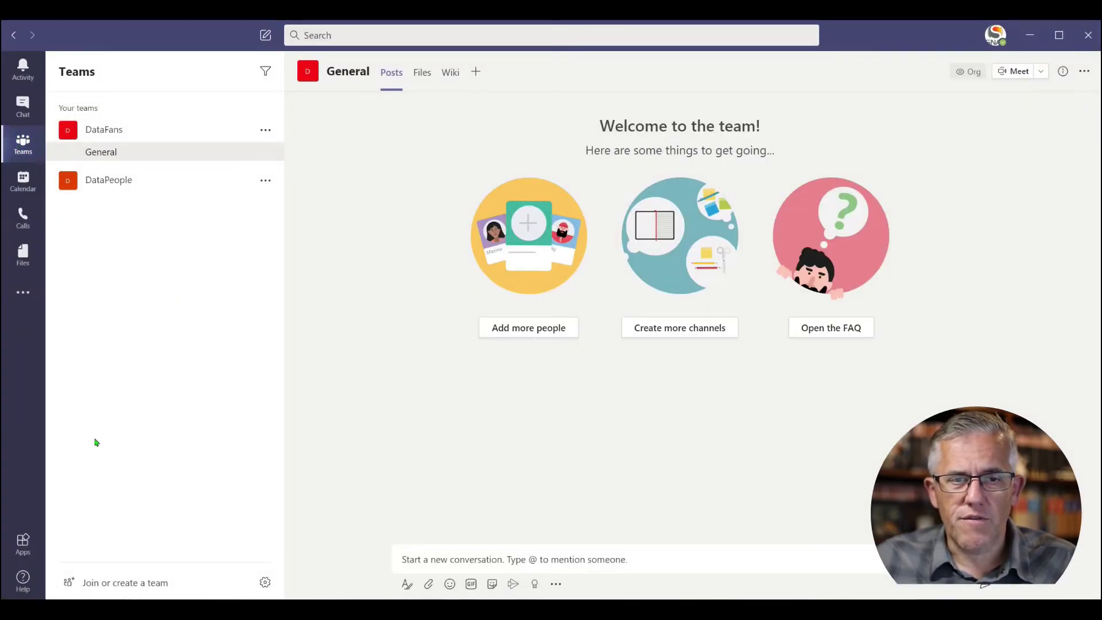
{"action": "left_click", "coordinate": [557, 585]}
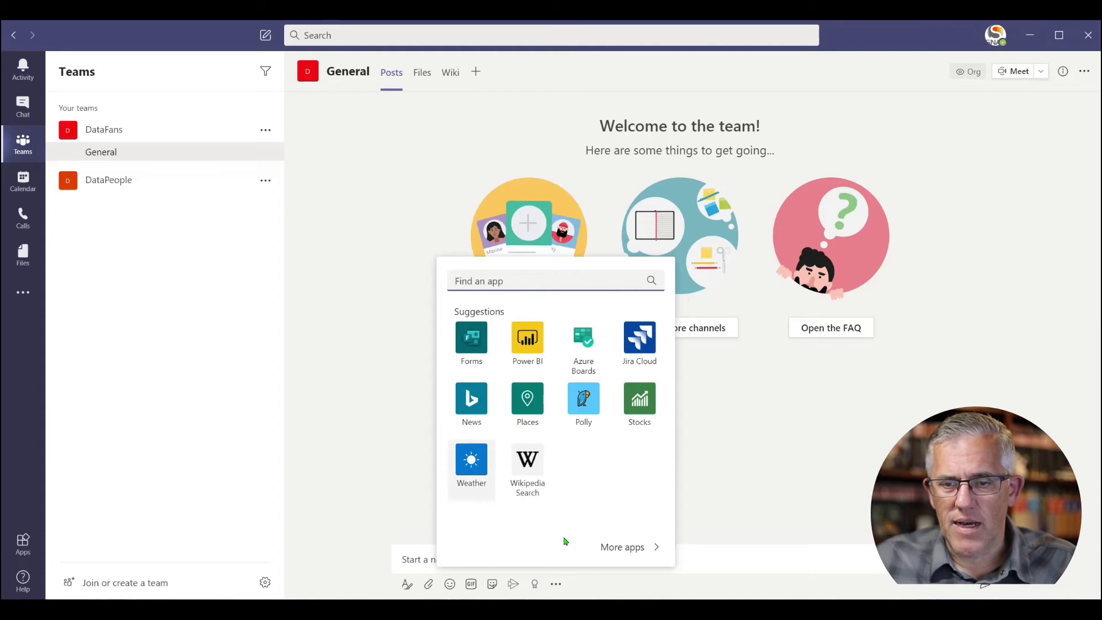
{"action": "left_click", "coordinate": [629, 551]}
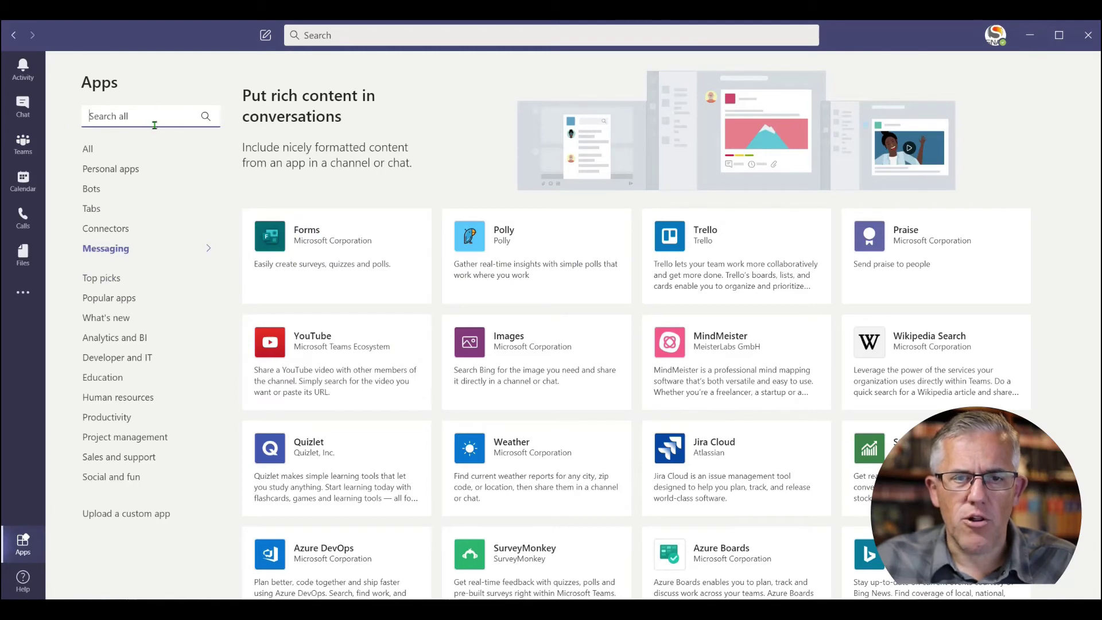
{"action": "type", "text": "yamm"}
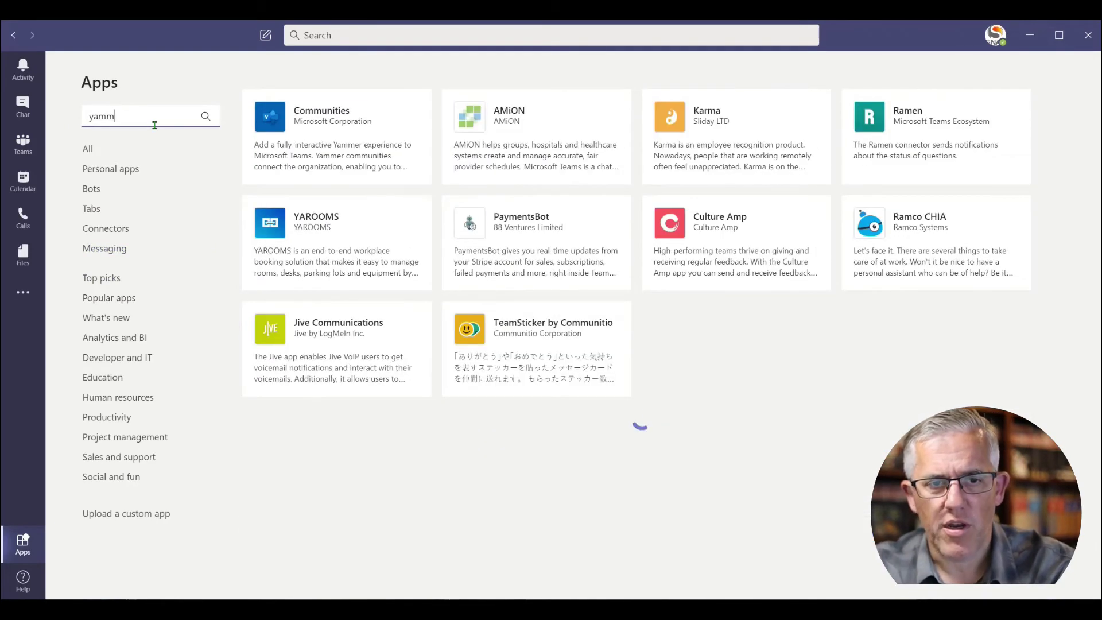
{"action": "left_click", "coordinate": [319, 147]}
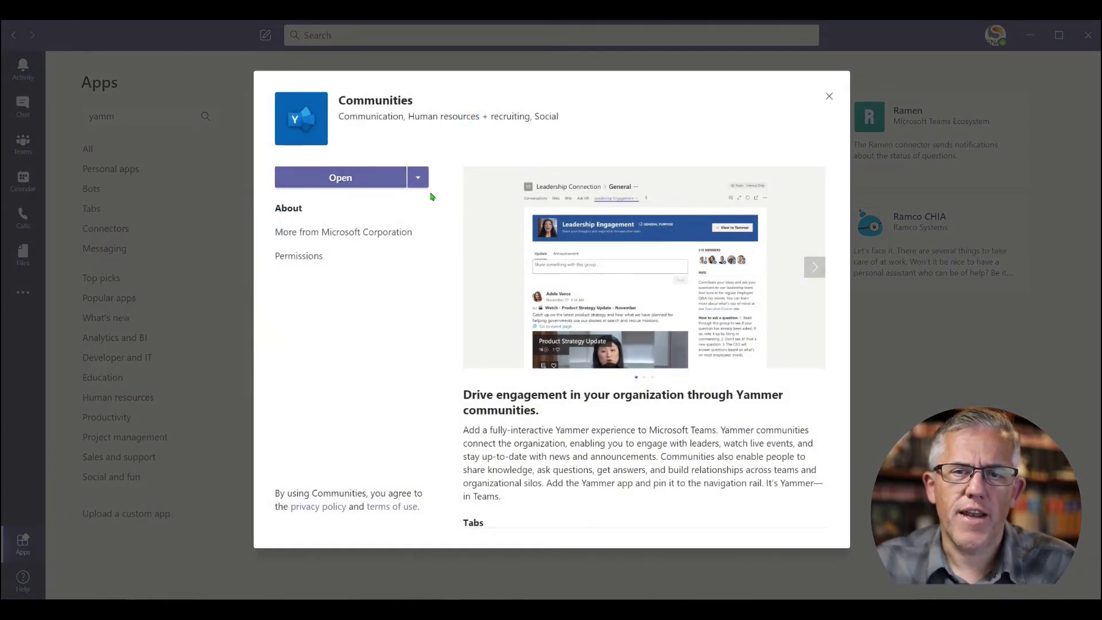
- Add the Communities app to the DataFans team and start setting it up in the General channel
{"action": "left_click", "coordinate": [417, 181]}
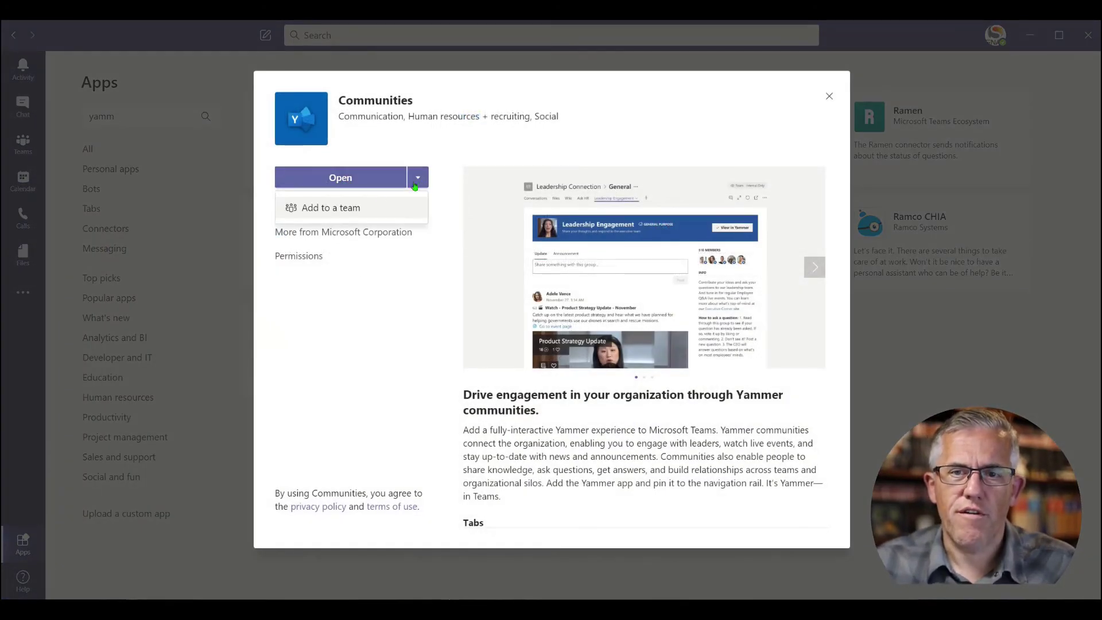
{"action": "left_click", "coordinate": [325, 212]}
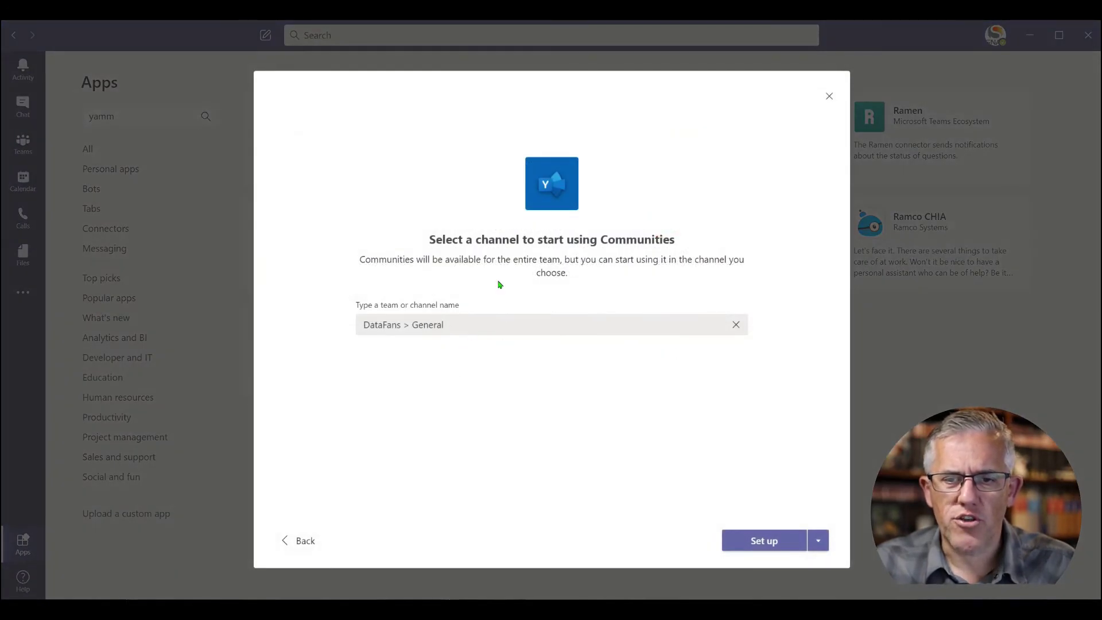
{"action": "left_click", "coordinate": [771, 543]}
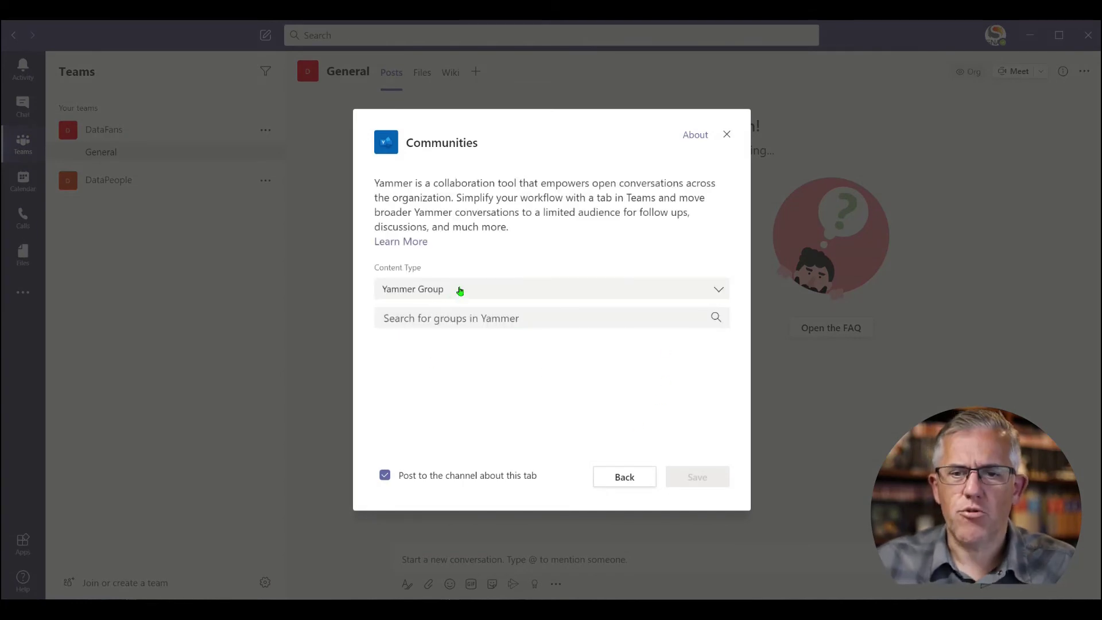
- Configure the Communities tab with content type Yammer Group and the Yammer for Teams Demo group, and save it
{"action": "left_click", "coordinate": [459, 290]}
{"action": "left_click", "coordinate": [444, 313]}
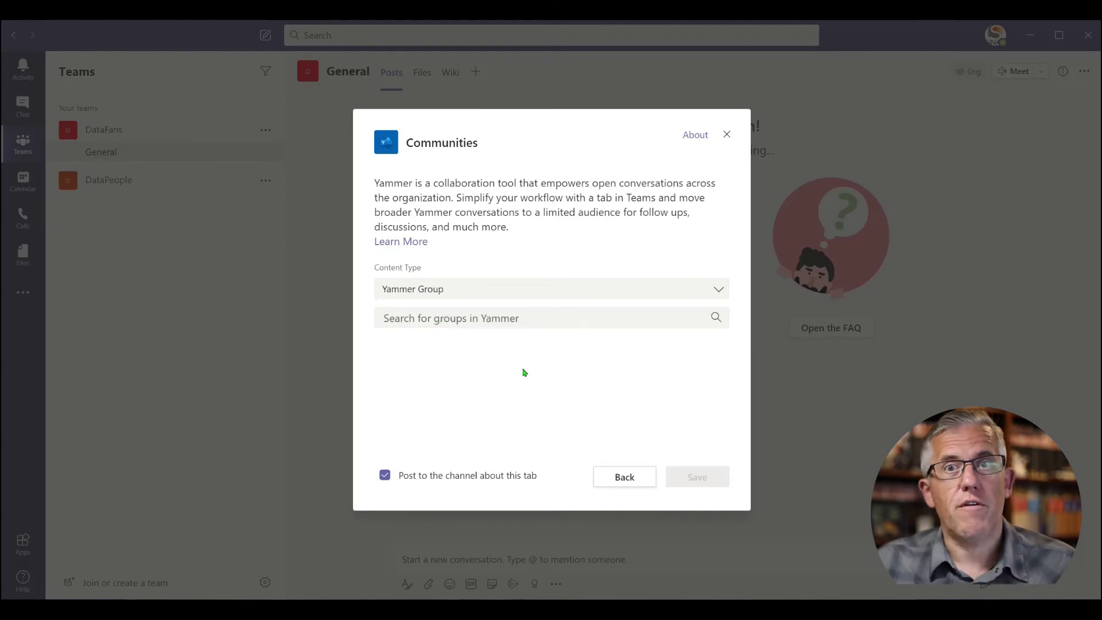
{"action": "left_click", "coordinate": [457, 319]}
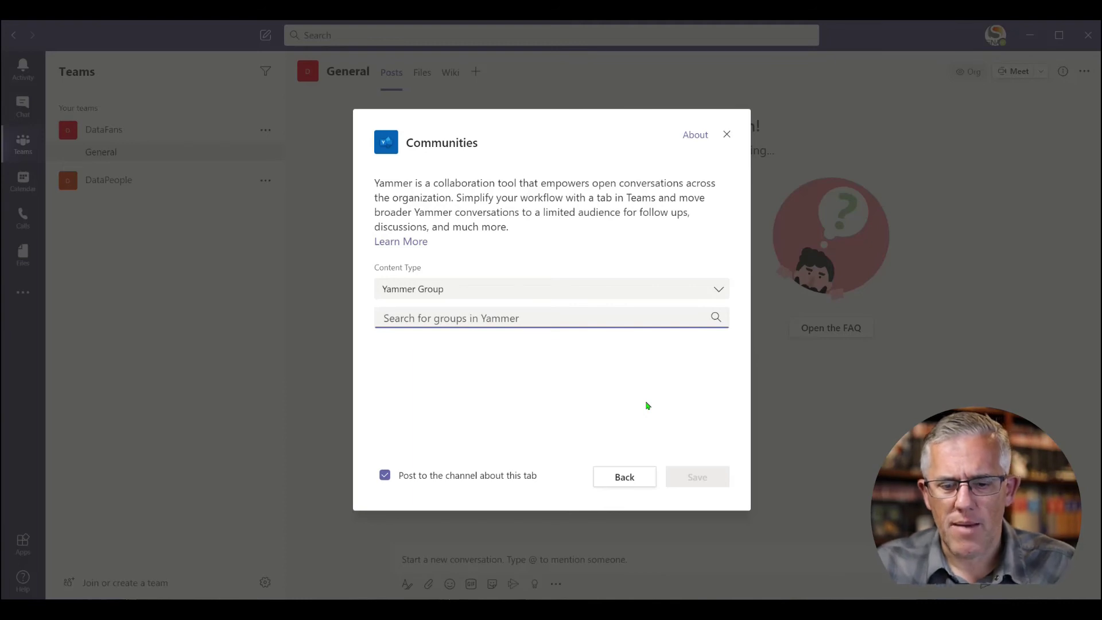
{"action": "type", "text": "y"}
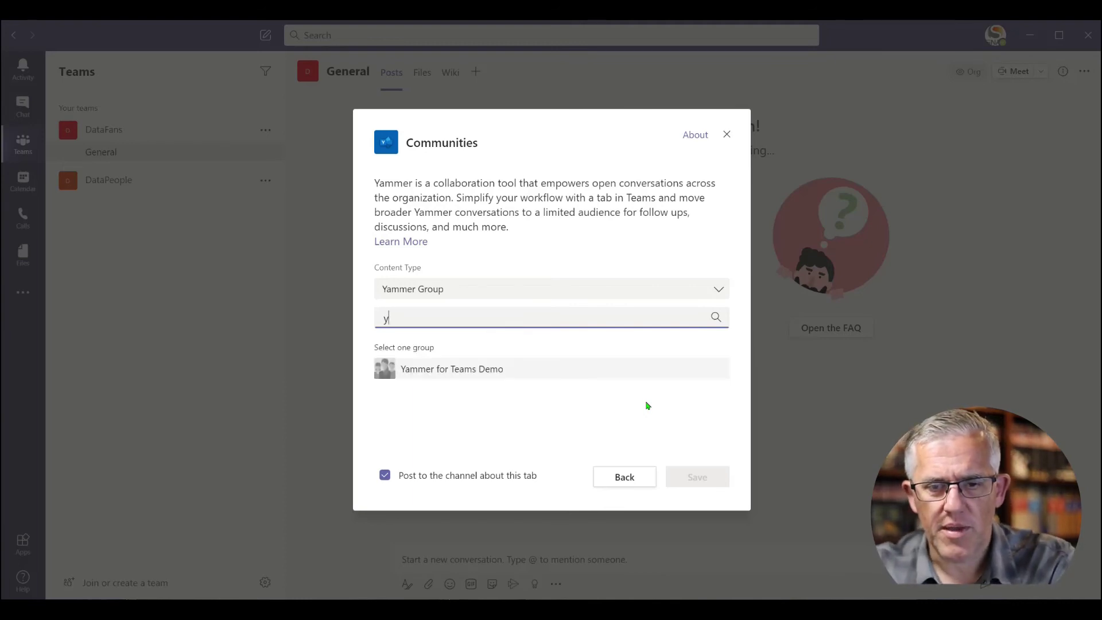
{"action": "left_click", "coordinate": [483, 369]}
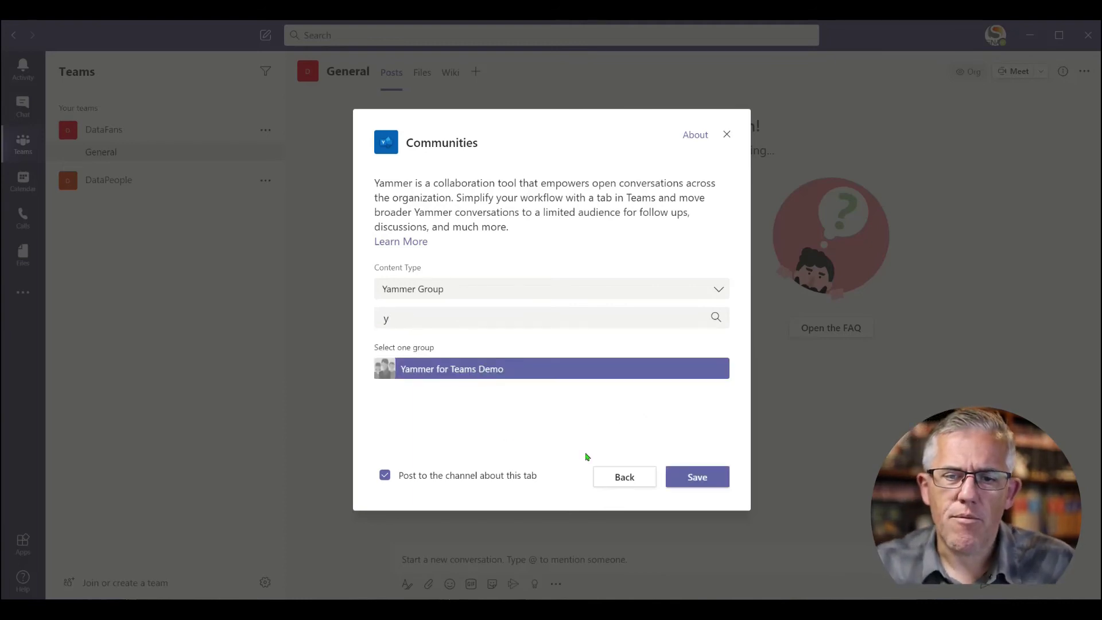
{"action": "left_click", "coordinate": [678, 479]}
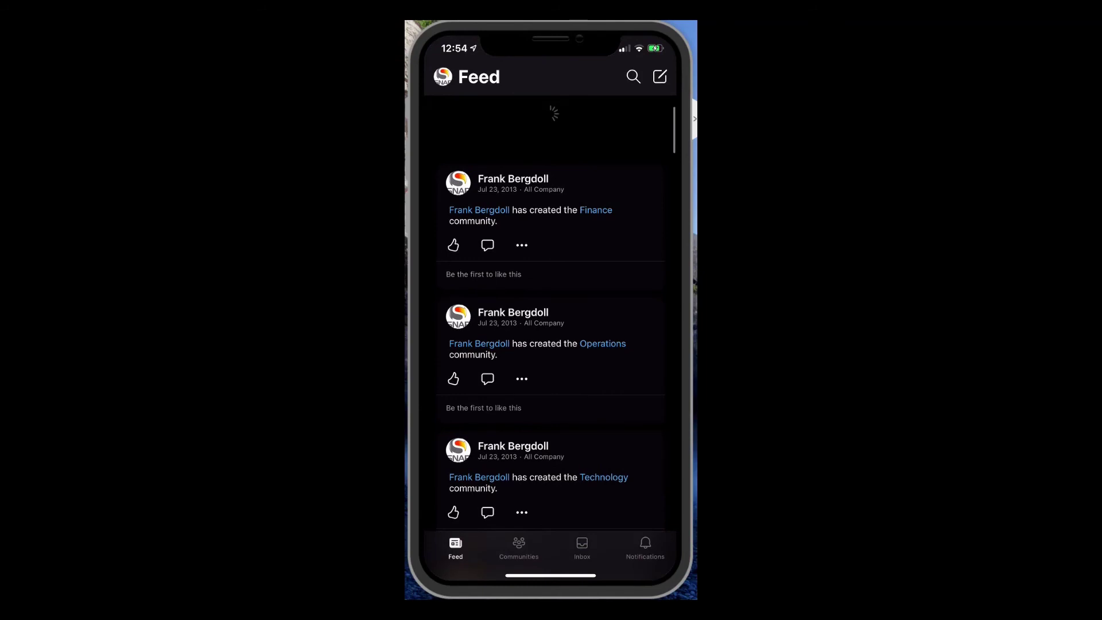
- In the Yammer mobile app, open the Yammer for Teams Demo community and view its welcome post
{"action": "left_click", "coordinate": [519, 548]}
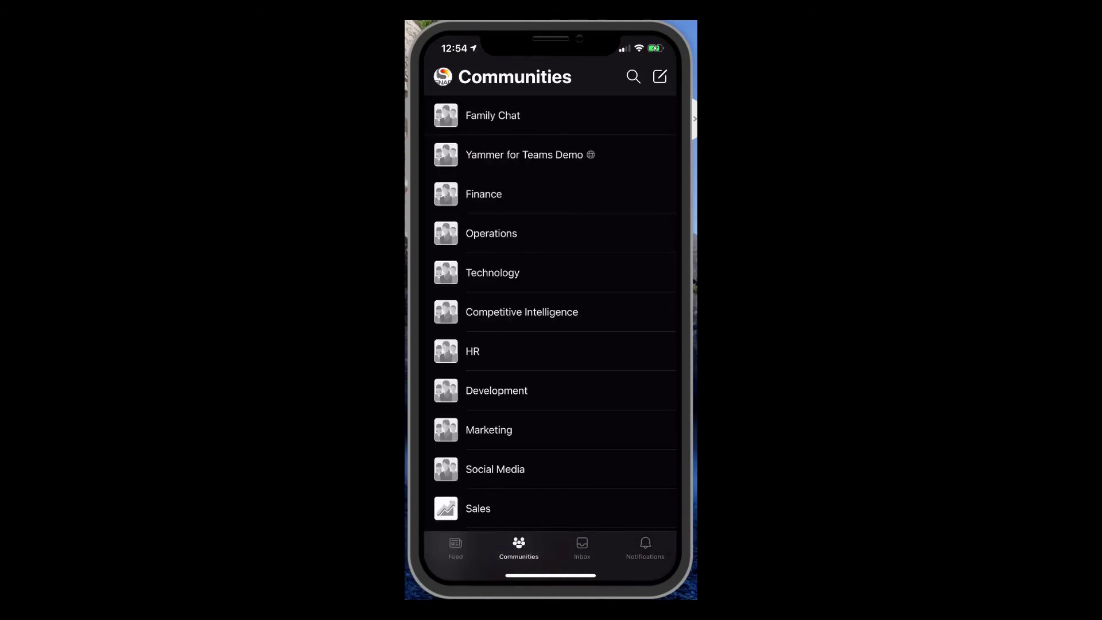
{"action": "left_click", "coordinate": [524, 155]}
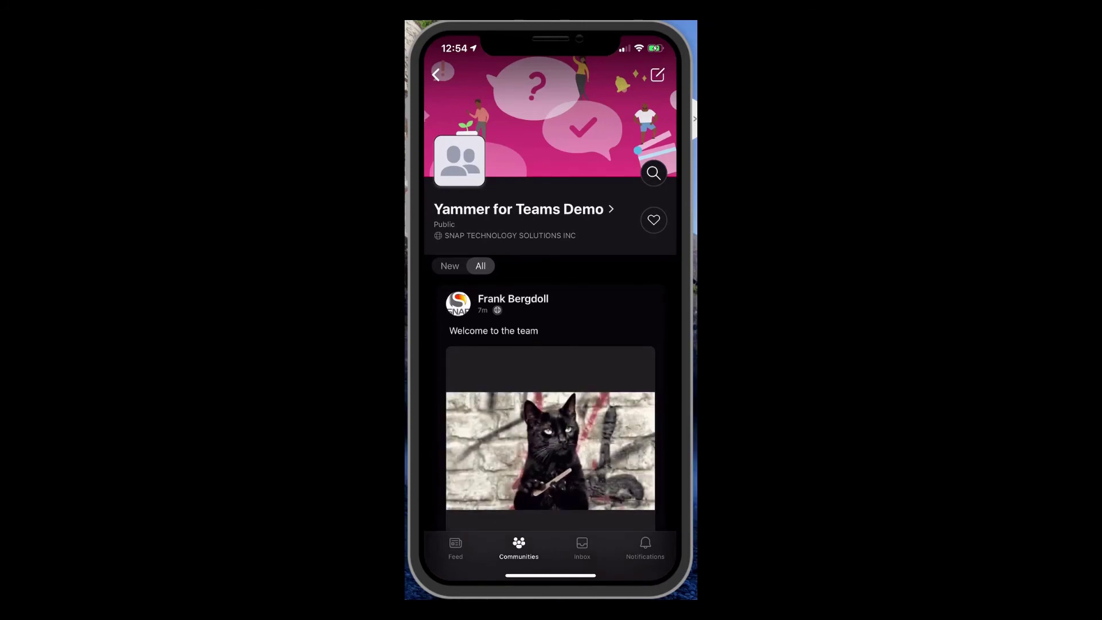
{"action": "scroll", "coordinate": [550, 345], "scroll_direction": "down", "scroll_amount": 2}
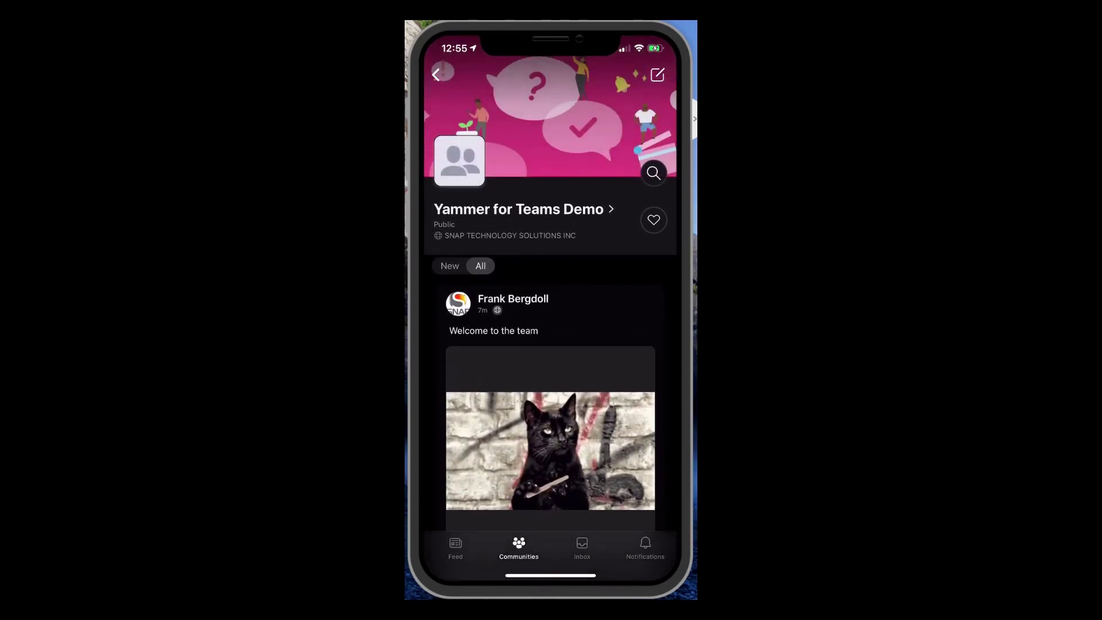
- Look through the mobile app's notifications, the "Welcome to the team" conversation in the inbox, and the feed
{"action": "left_click", "coordinate": [645, 549]}
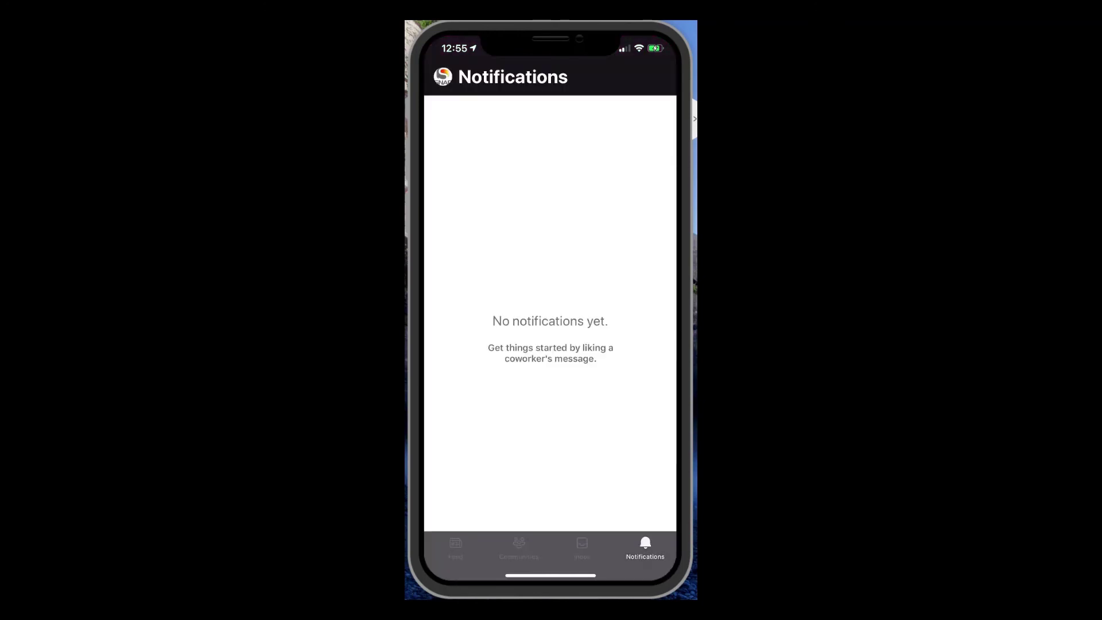
{"action": "left_click", "coordinate": [582, 548]}
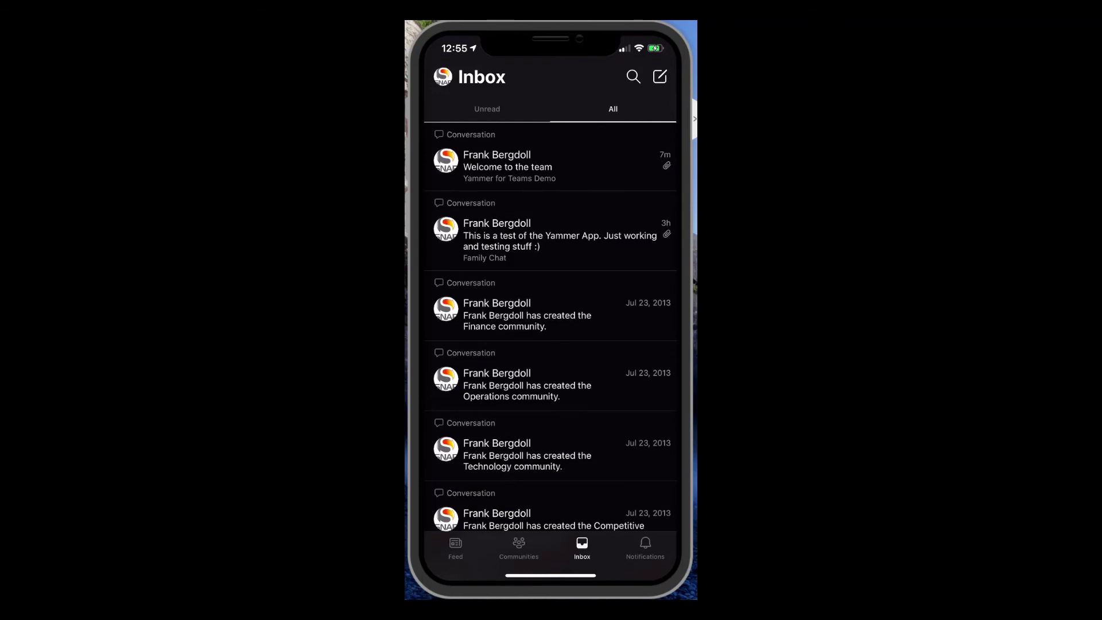
{"action": "left_click", "coordinate": [508, 167]}
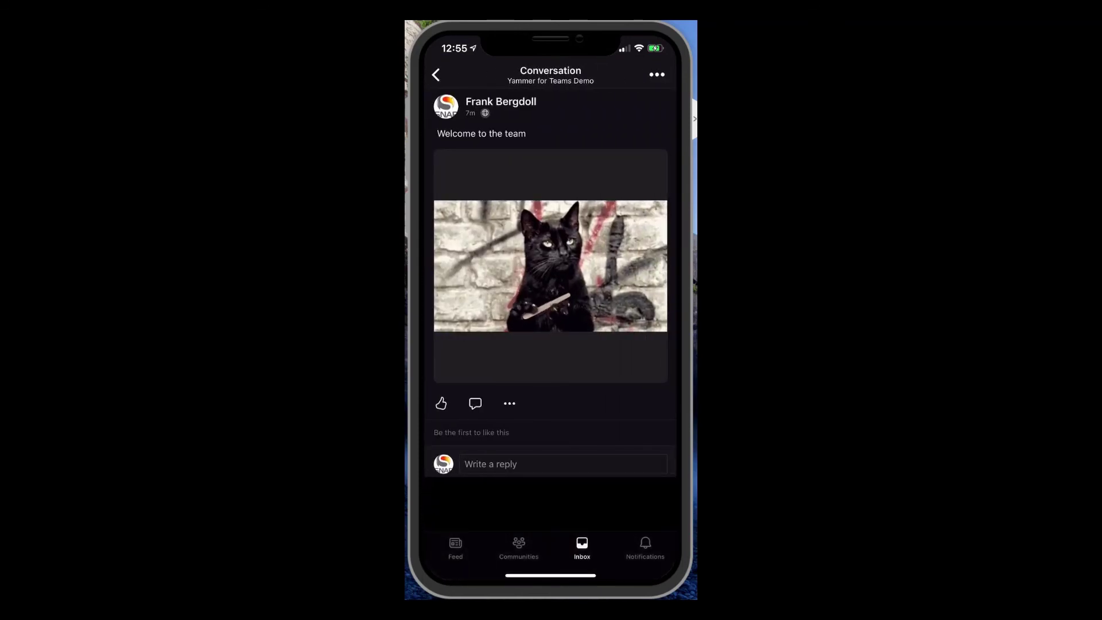
{"action": "left_click", "coordinate": [456, 548]}
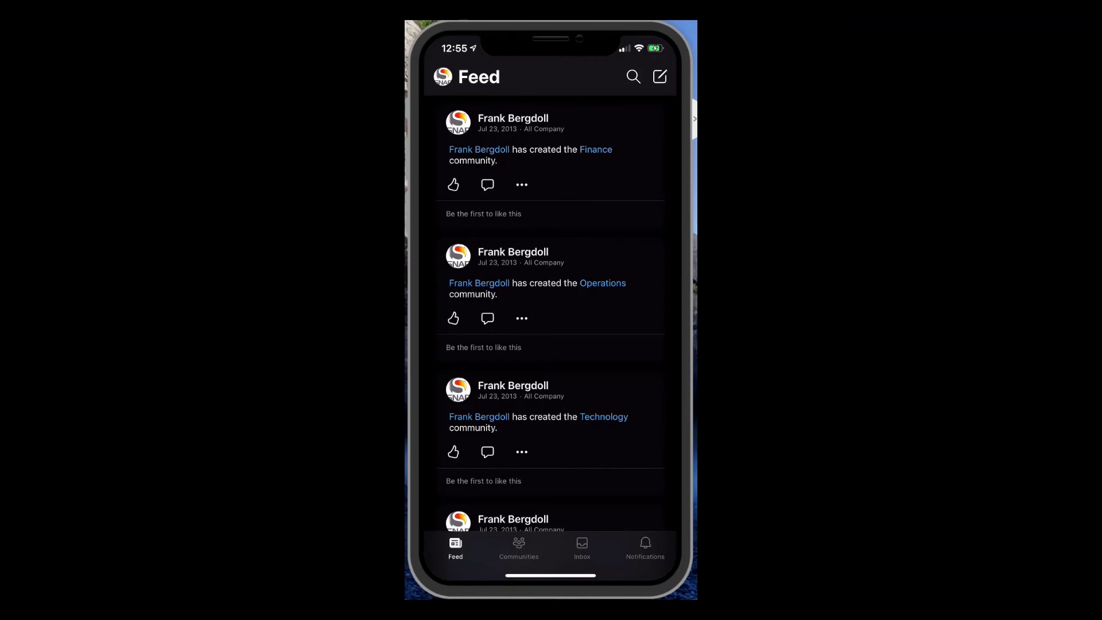
{"action": "left_click_drag", "start_coordinate": [550, 230], "coordinate": [550, 299]}
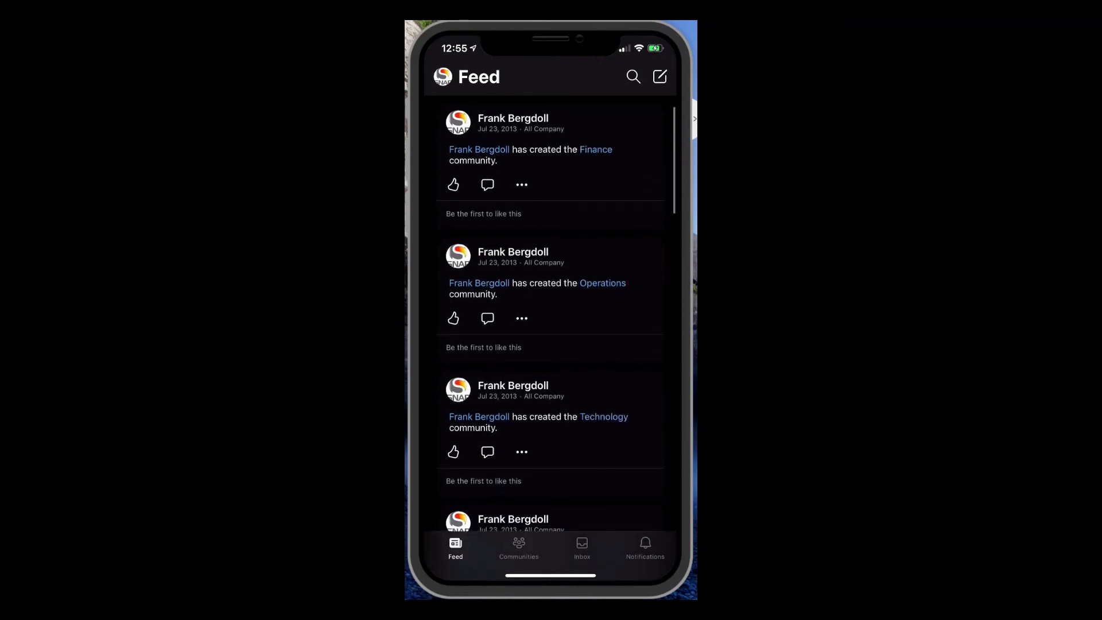